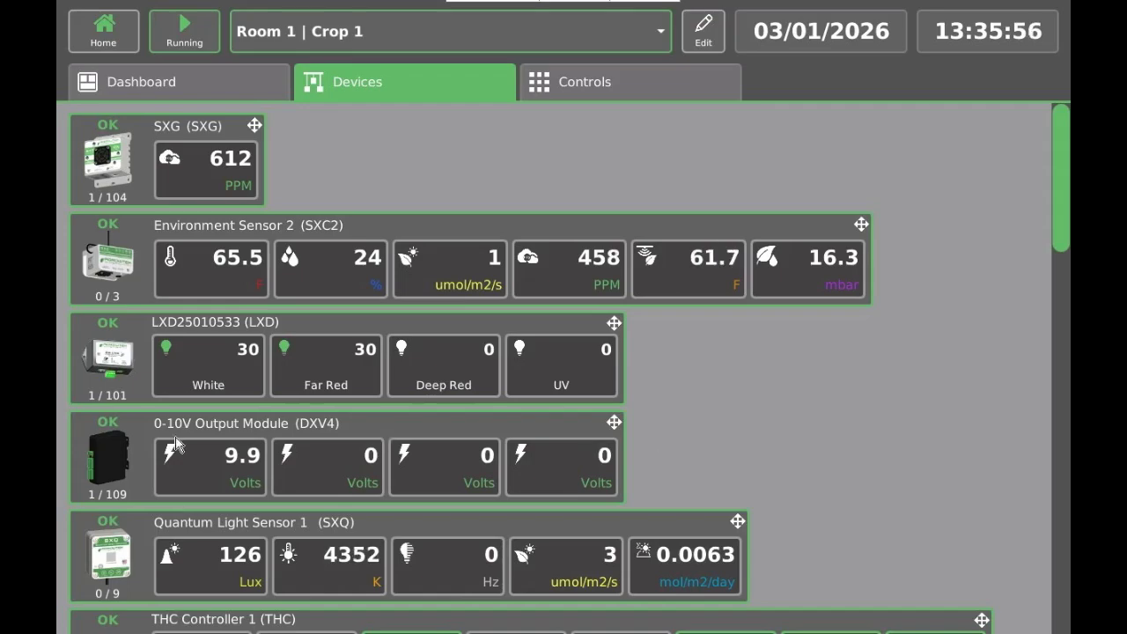
# Open the 0-10V Output Module to examine the monitor of its four outputs, and return to the device list
pyautogui.click(395, 429)
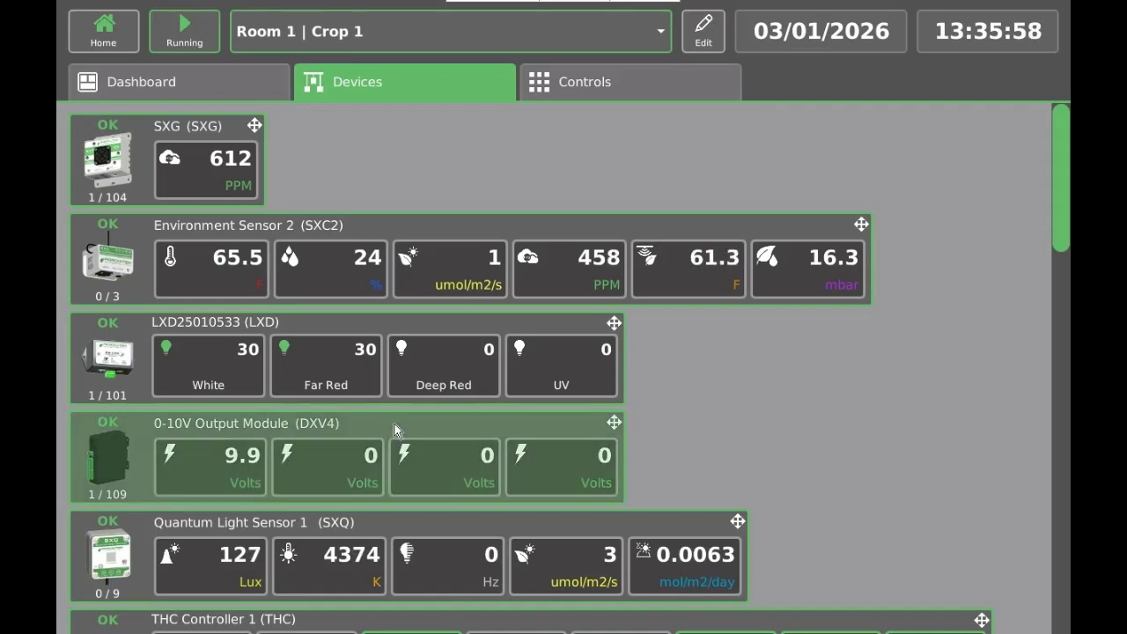
pyautogui.click(395, 423)
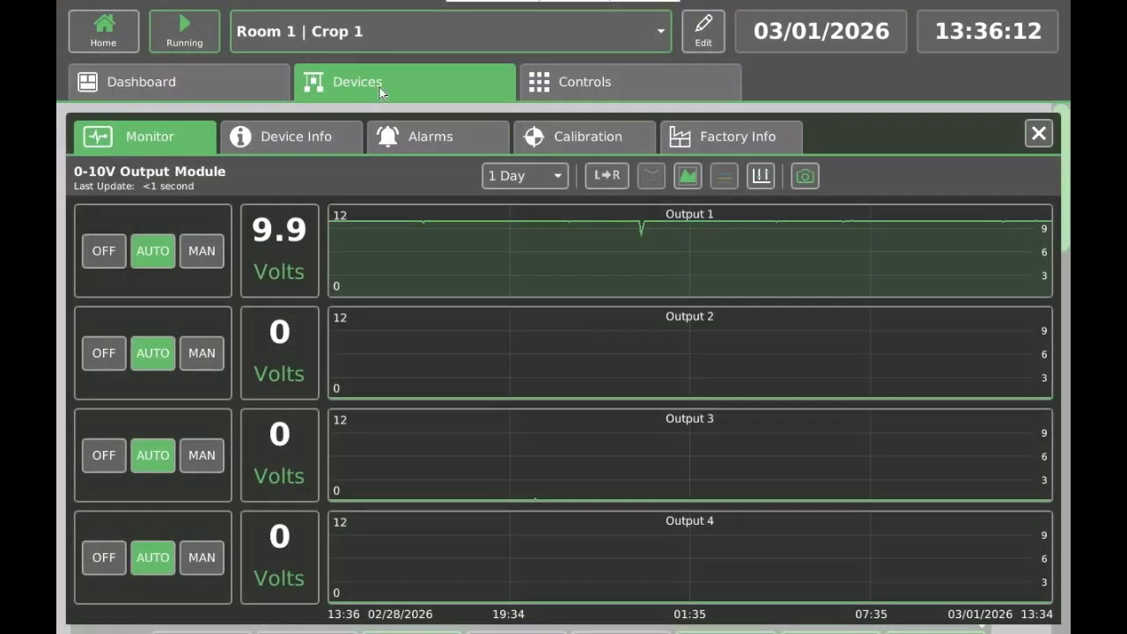
pyautogui.click(381, 93)
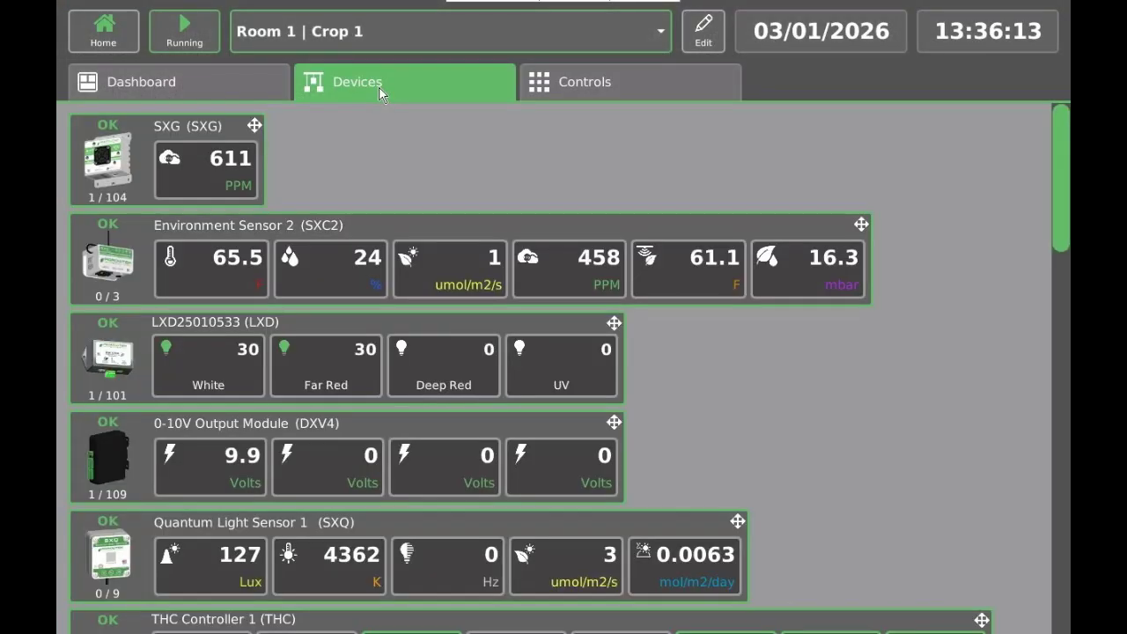
# Open the LXD module's device information and examine the available light fixture manufacturer options
pyautogui.click(324, 327)
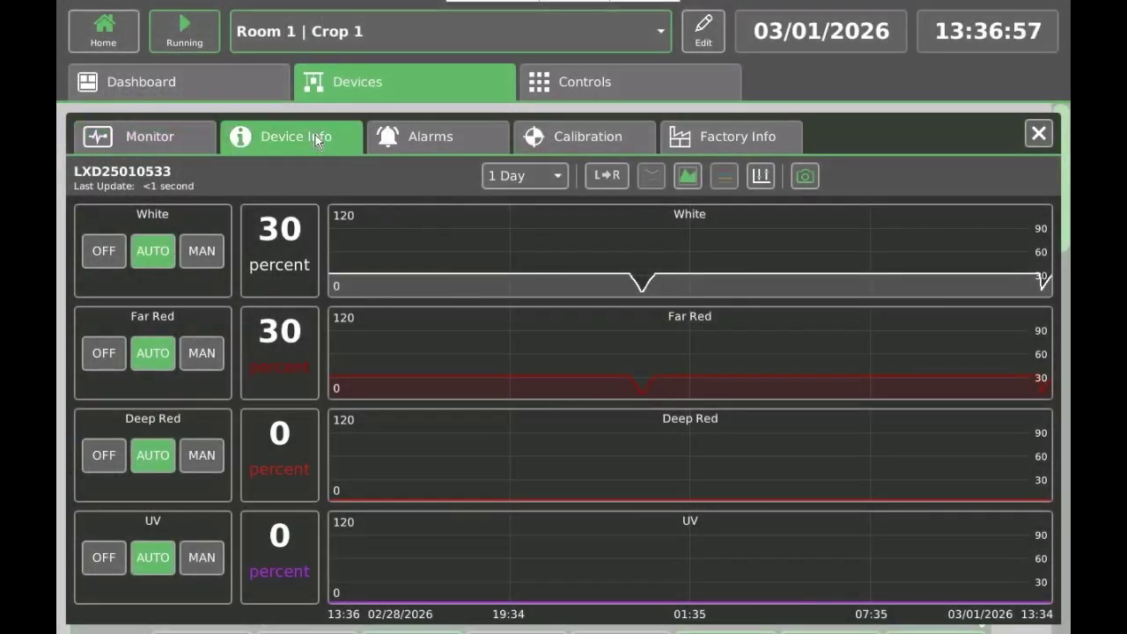
pyautogui.click(315, 135)
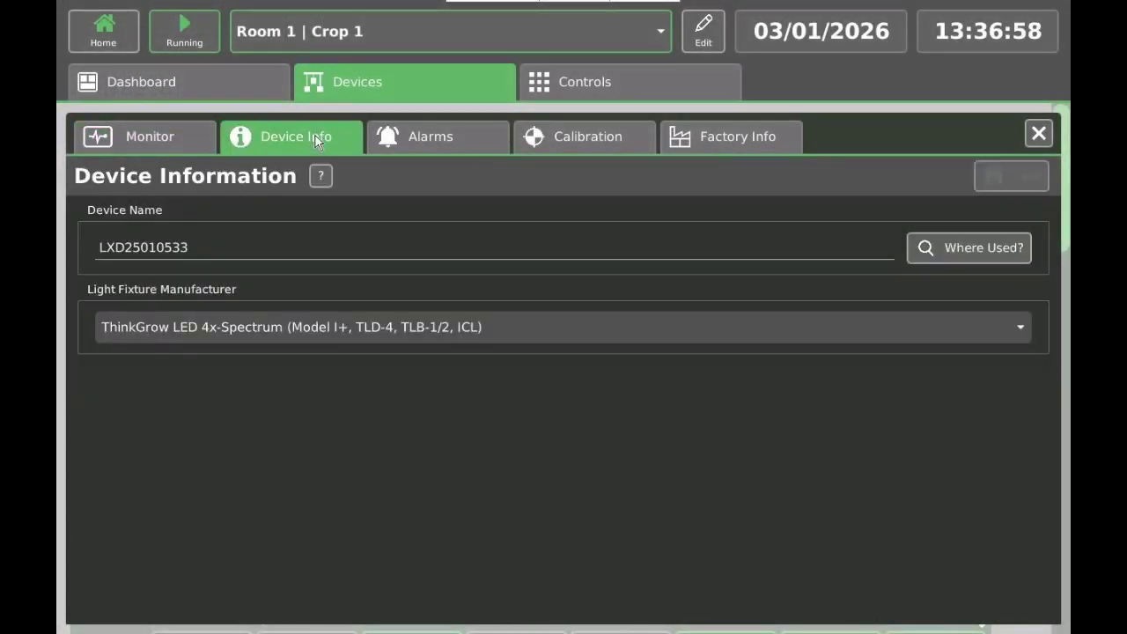
pyautogui.click(272, 323)
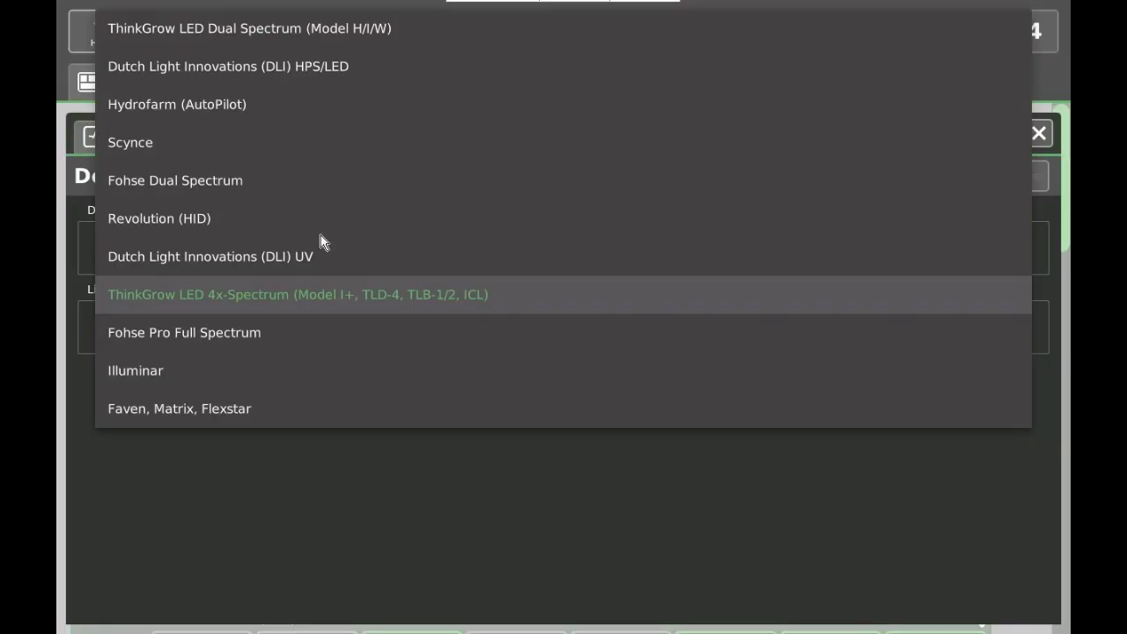
pyautogui.click(295, 414)
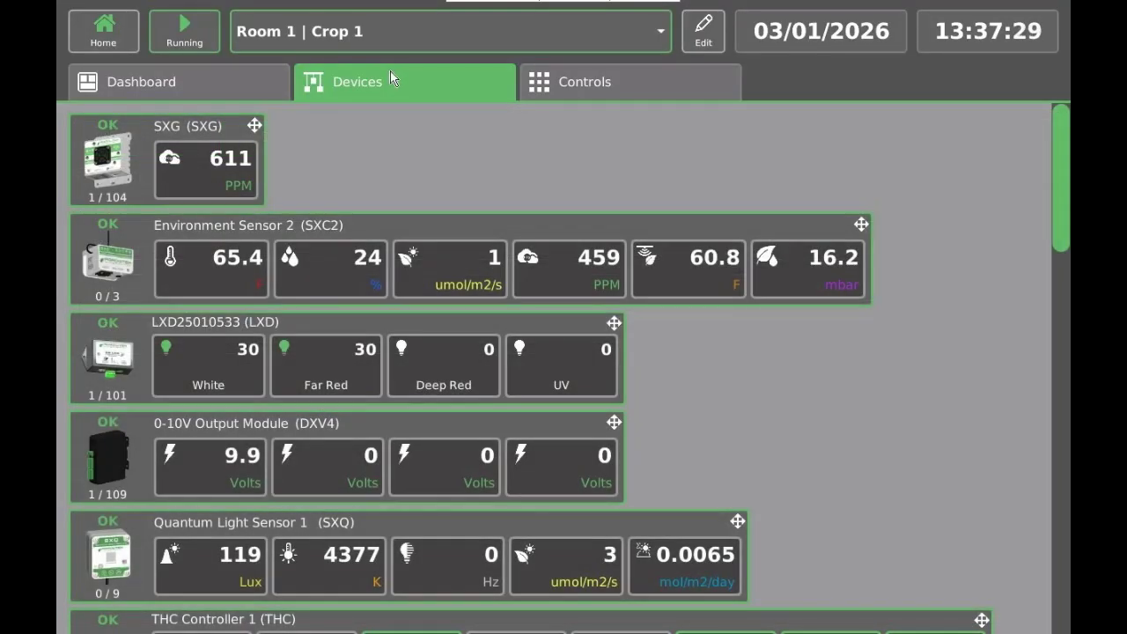
# Add a Lights function block to the Room 1 controls and open it to review its rule settings
pyautogui.click(594, 86)
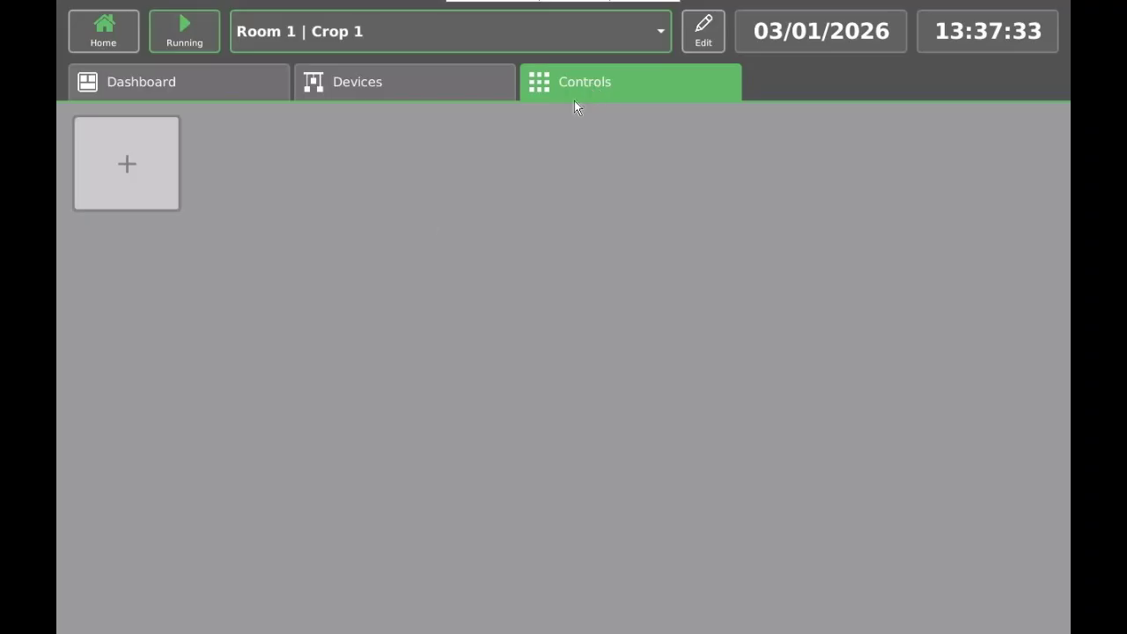
pyautogui.click(146, 173)
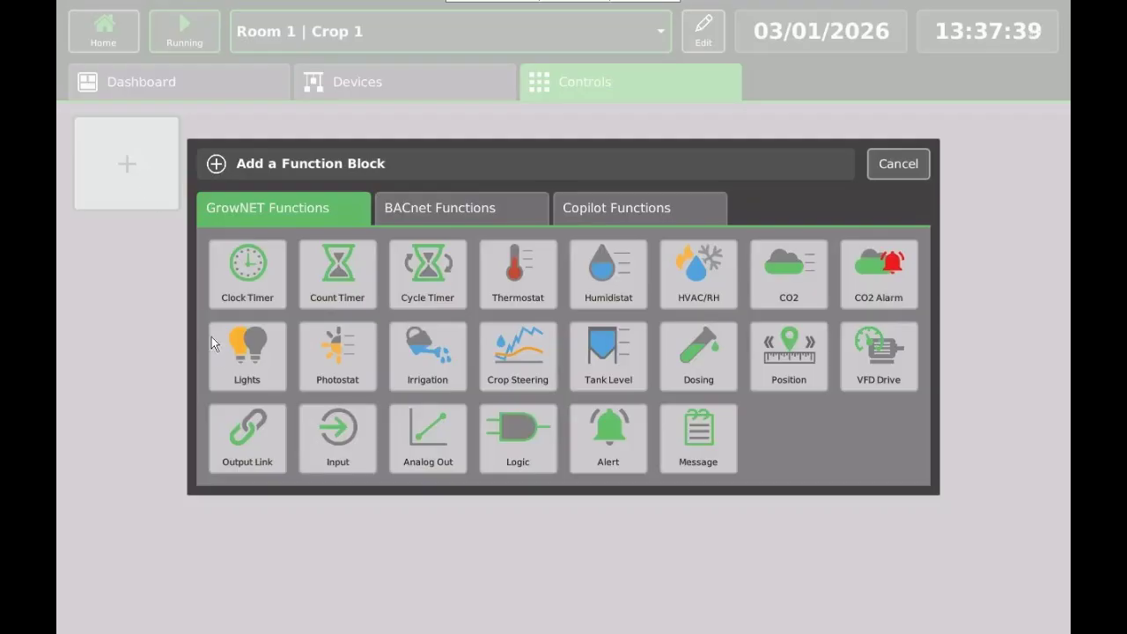
pyautogui.click(257, 360)
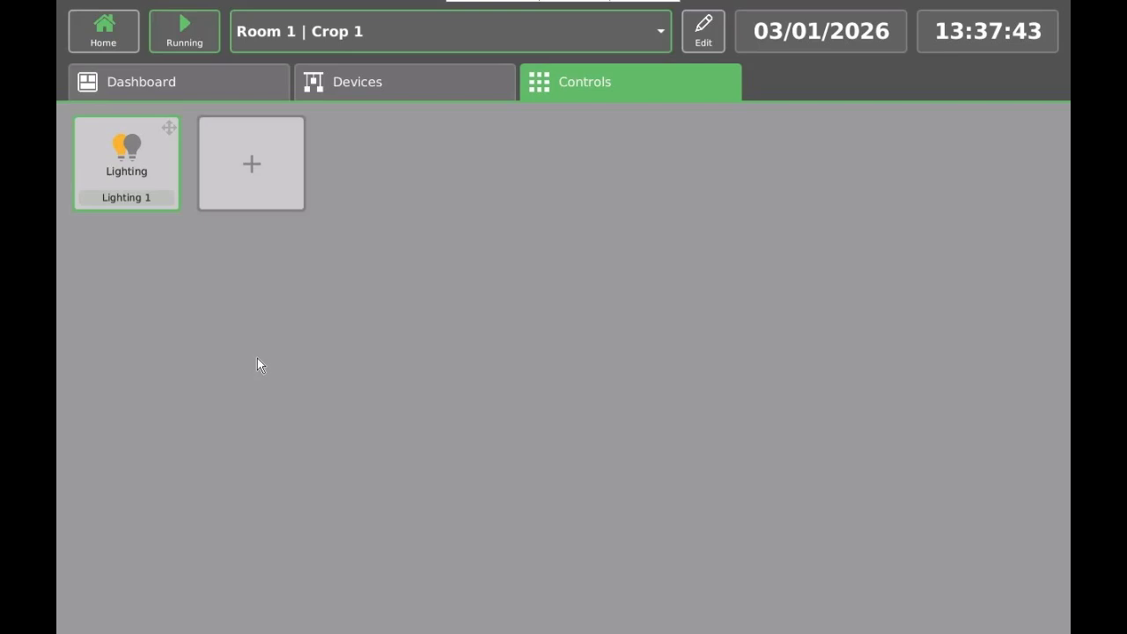
pyautogui.click(151, 177)
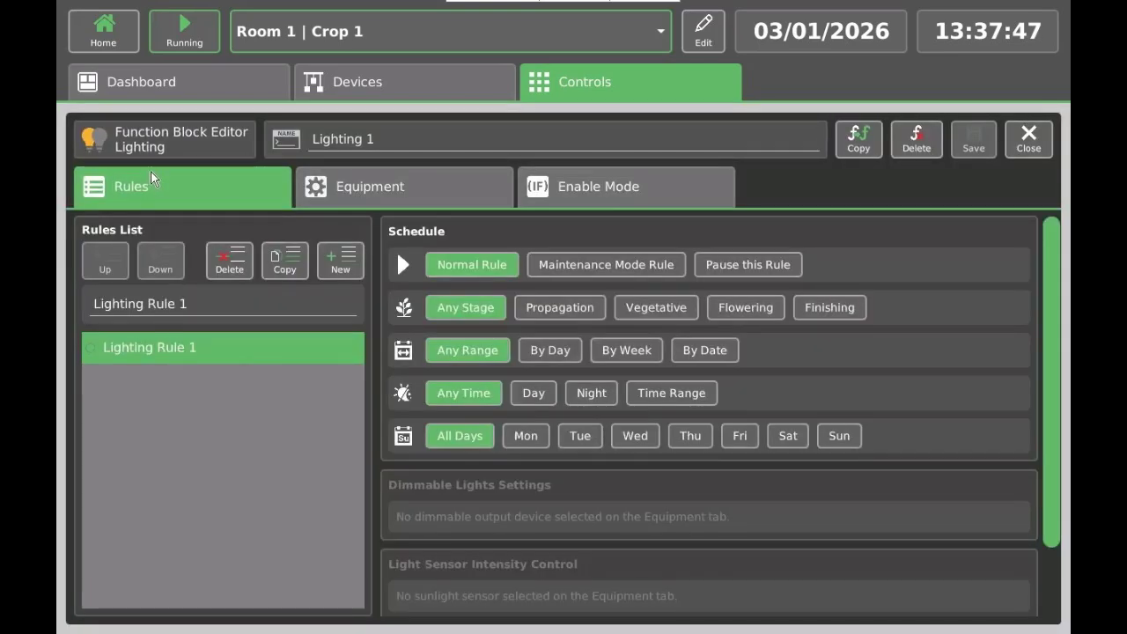
pyautogui.scroll(-3, 567, 413)
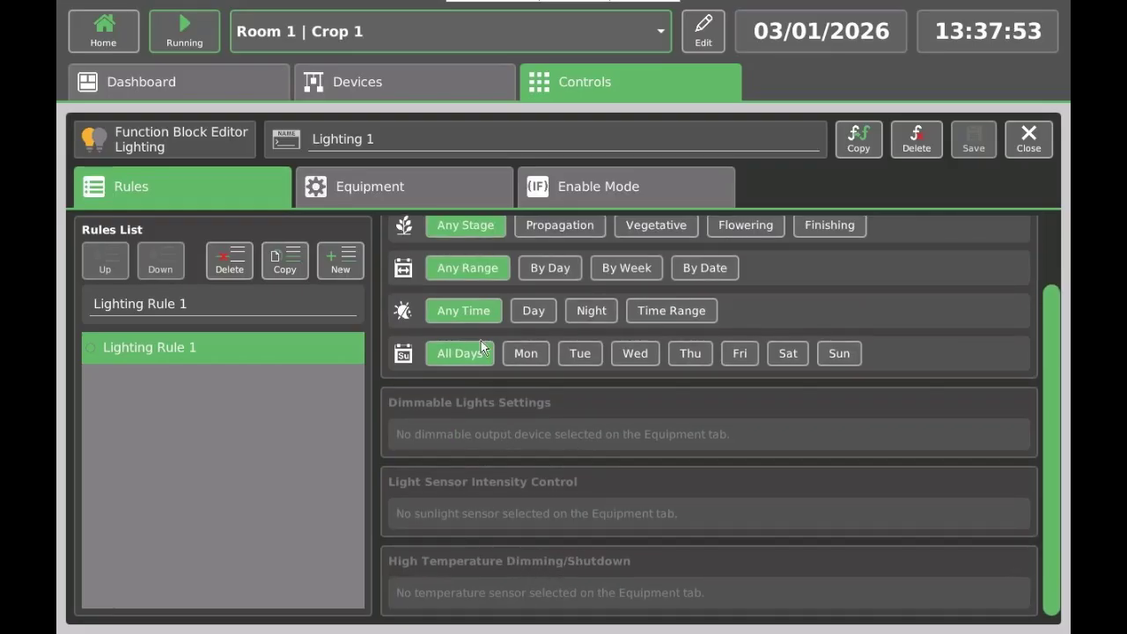
# Enable dimmable control in the block's equipment with 0-10V Analog Control (DXV4), using Output 4 of the 0-10V Output Module
pyautogui.click(458, 196)
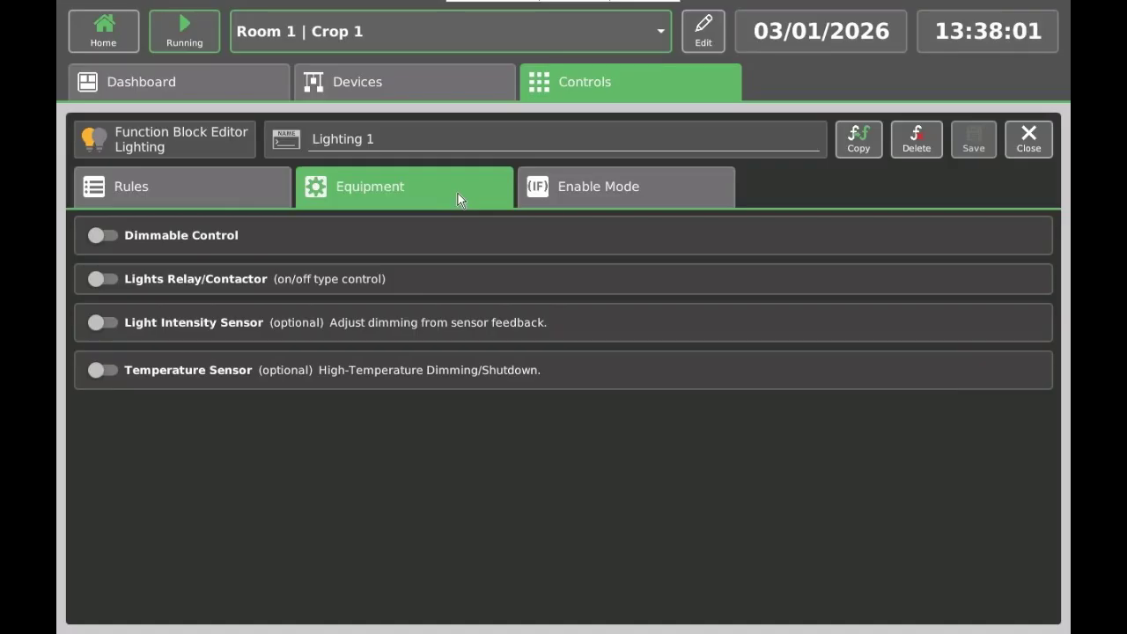
pyautogui.click(136, 247)
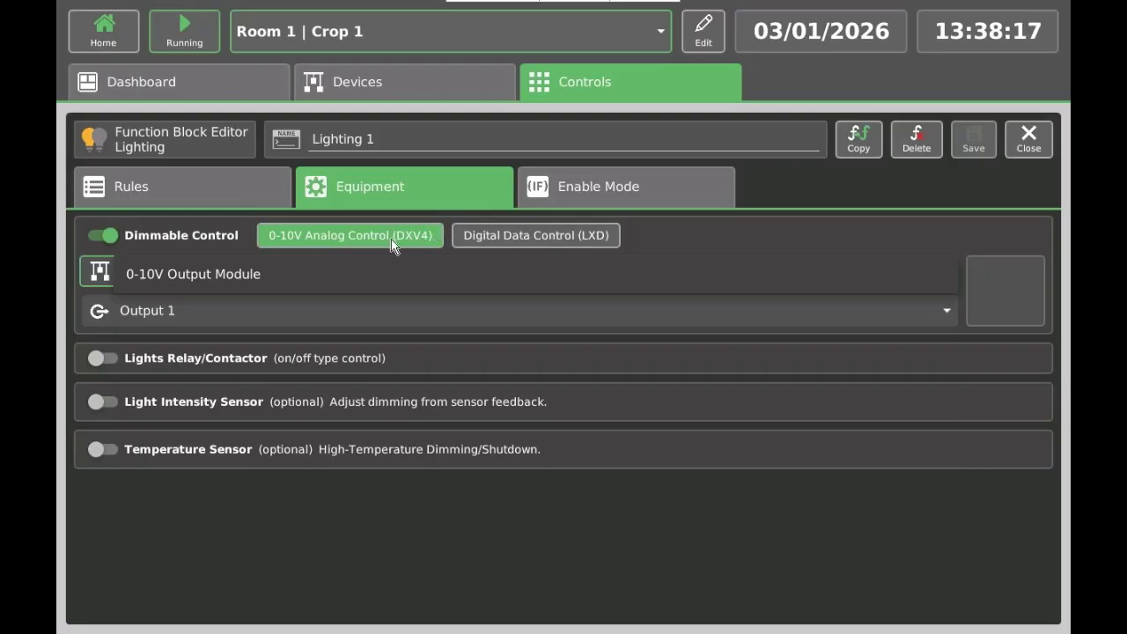
pyautogui.click(301, 283)
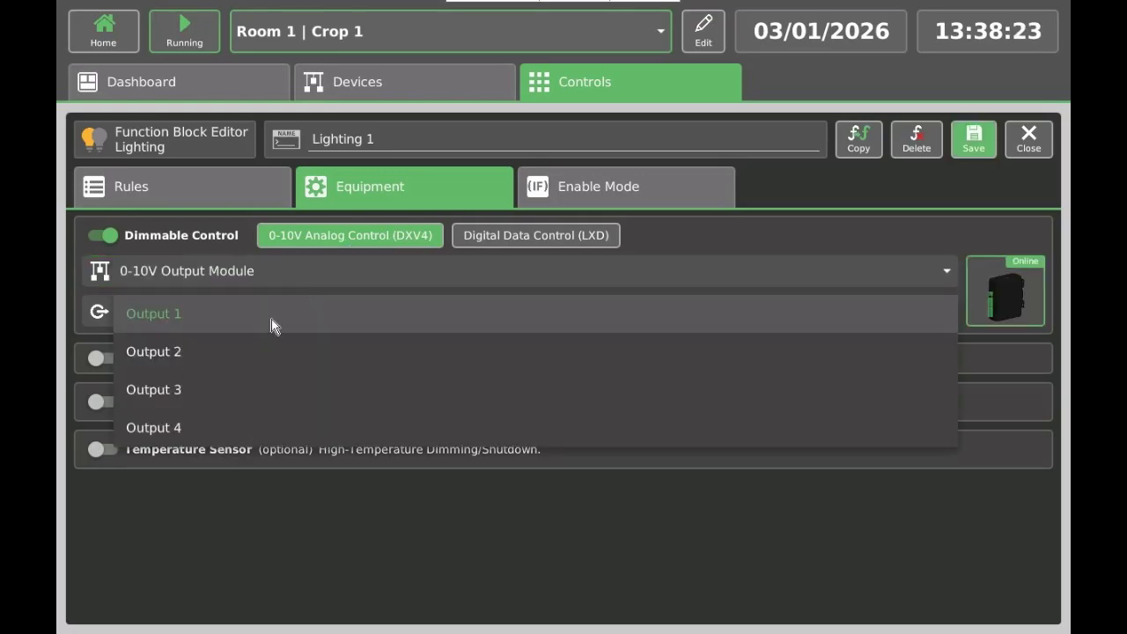
pyautogui.click(228, 427)
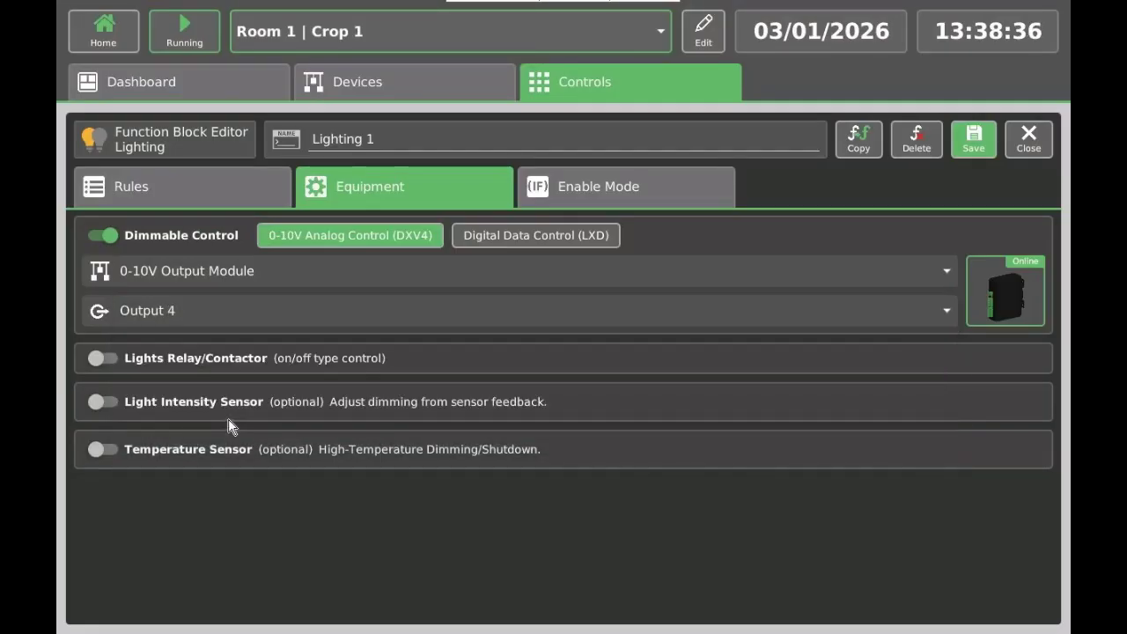
# Try assigning the CX Contactor as the lights relay/contactor, and switch the relay control back off
pyautogui.click(178, 363)
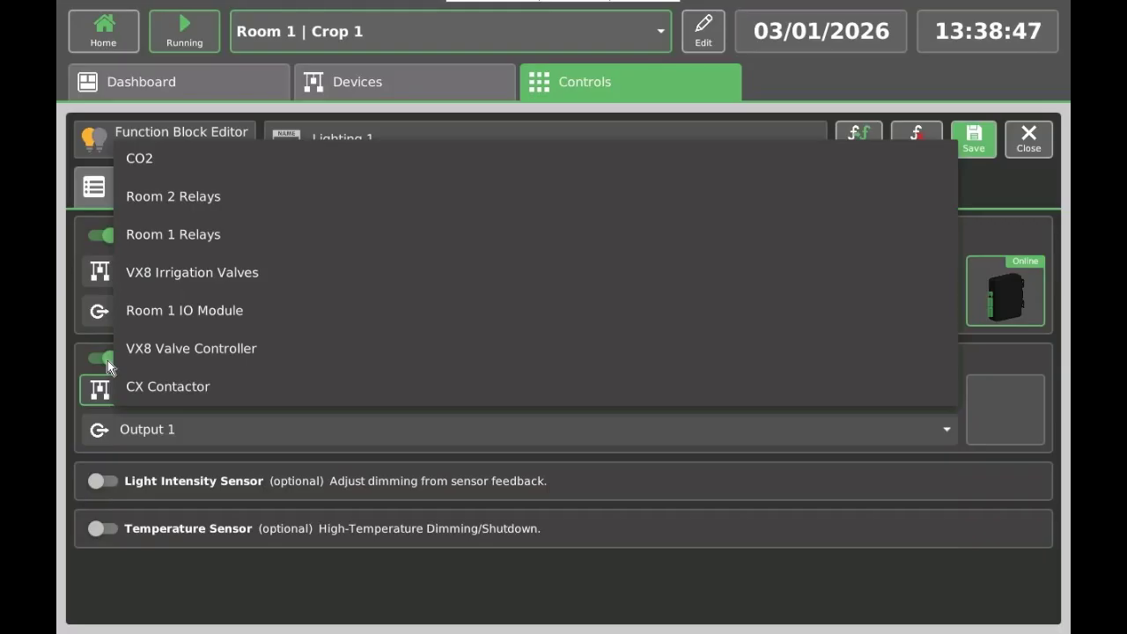
pyautogui.click(143, 390)
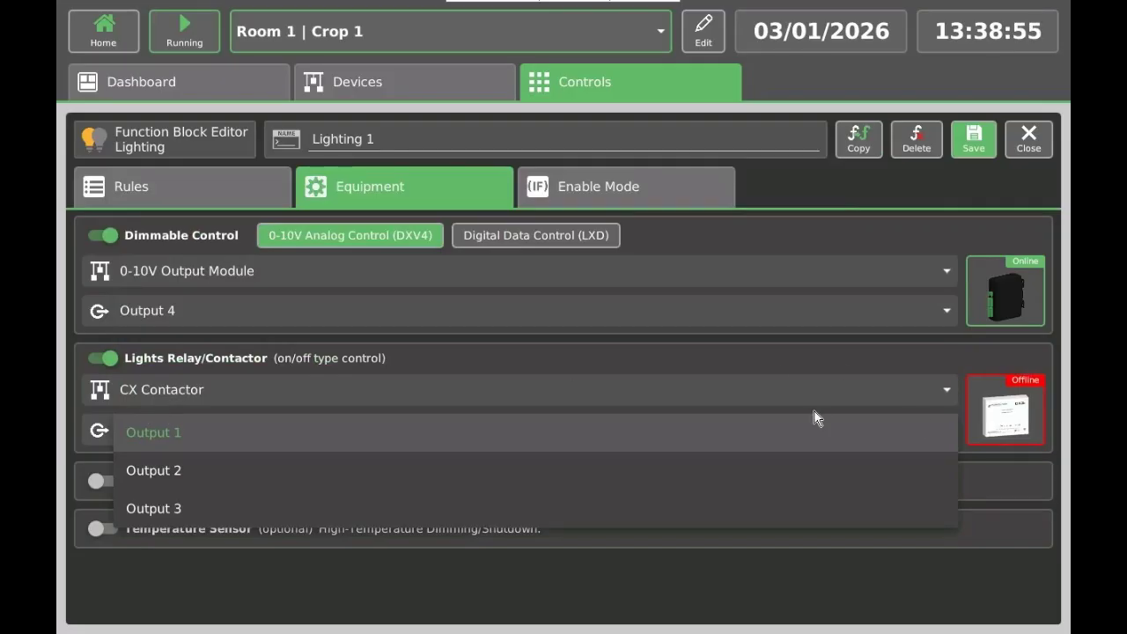
pyautogui.click(104, 358)
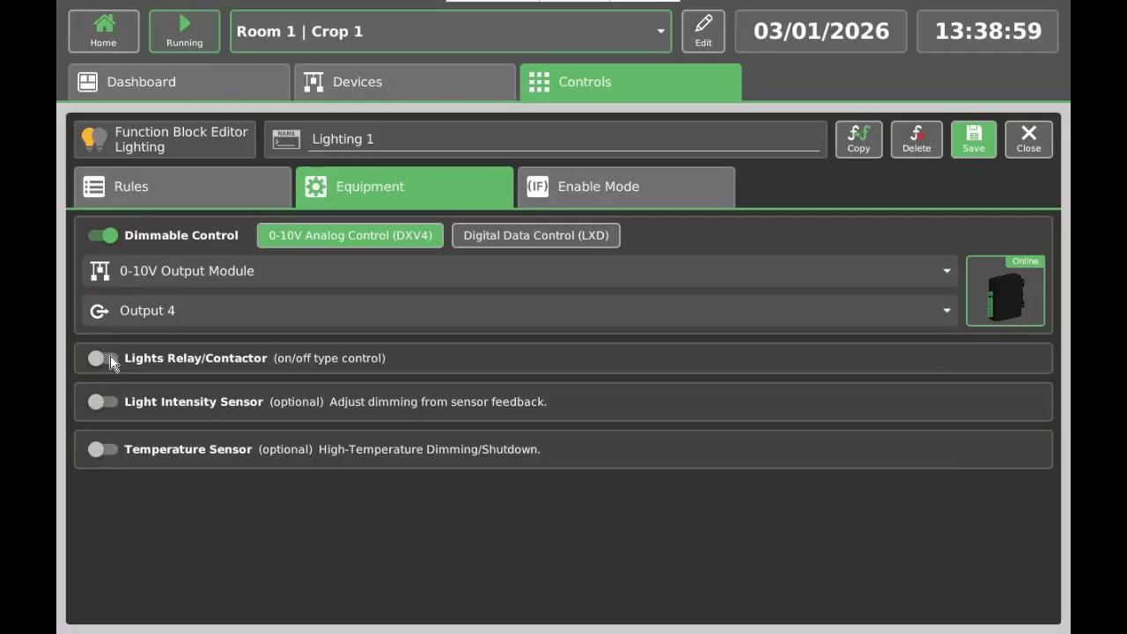
# Try Quantum Light Sensor 1 as the light intensity sensor, and switch the sensor option back off
pyautogui.click(103, 402)
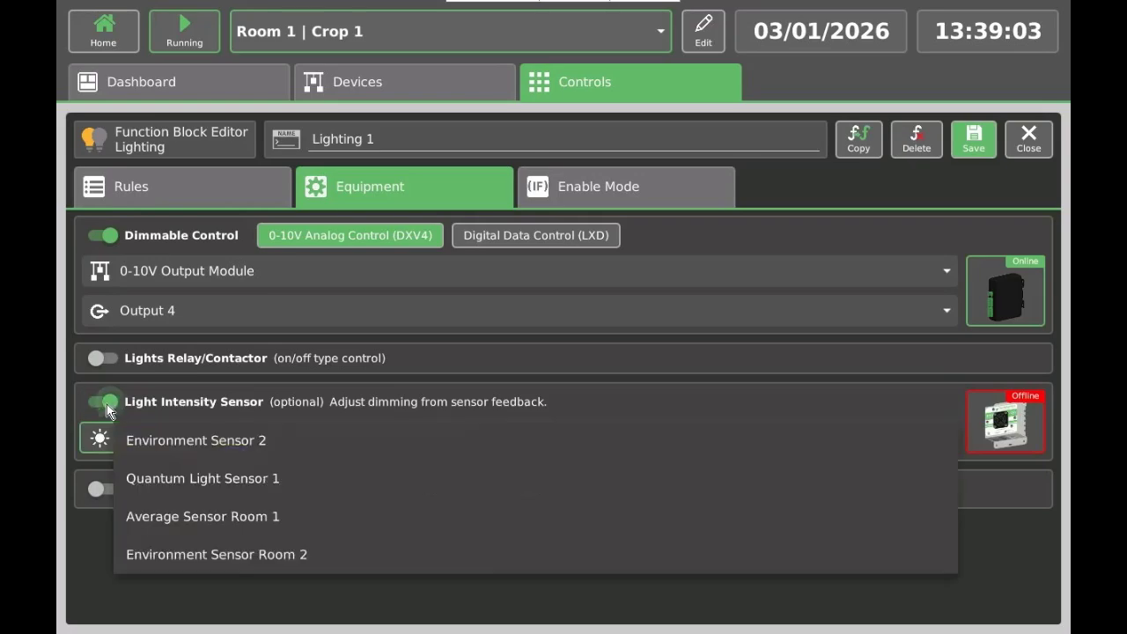
pyautogui.click(179, 480)
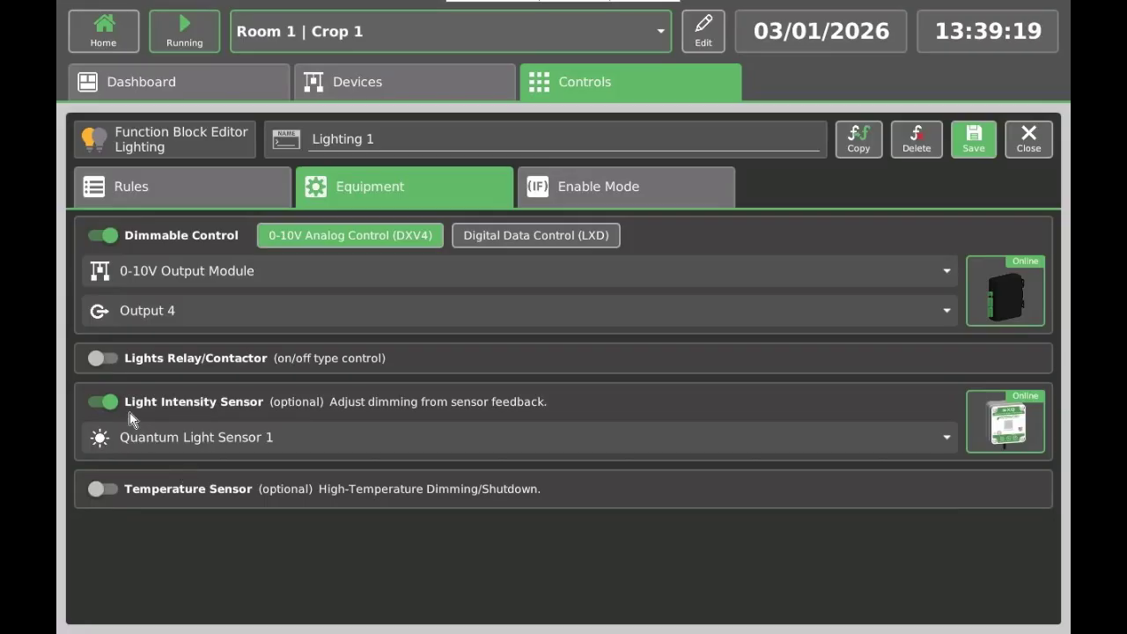
pyautogui.click(107, 402)
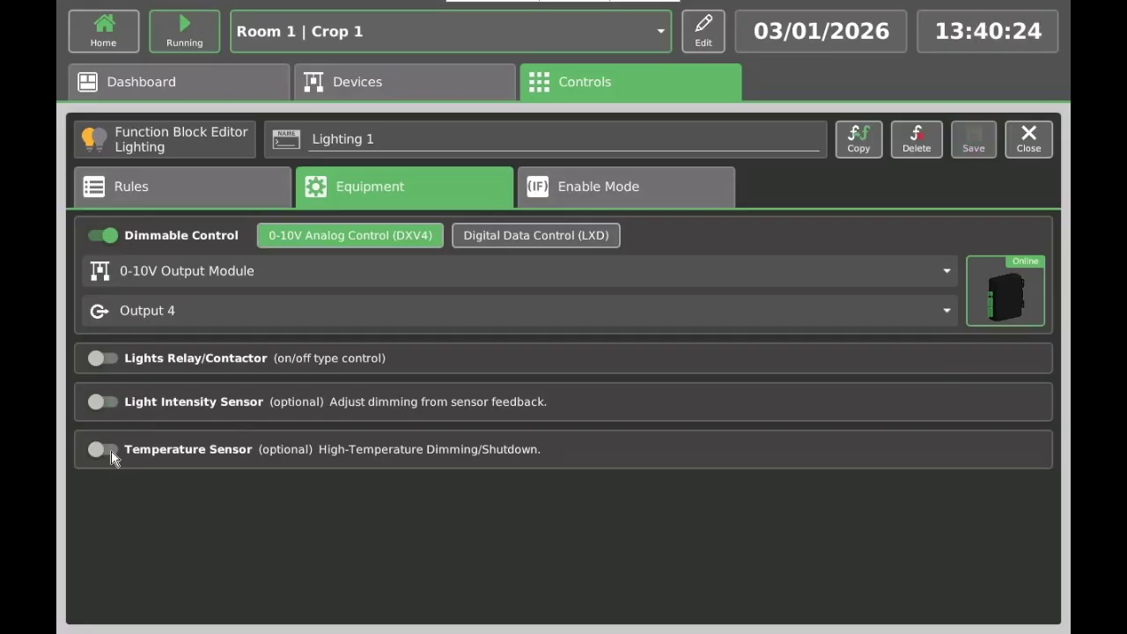
# Enable the temperature sensor for high-temperature dimming/shutdown, using Environment Sensor Room 1
pyautogui.click(111, 455)
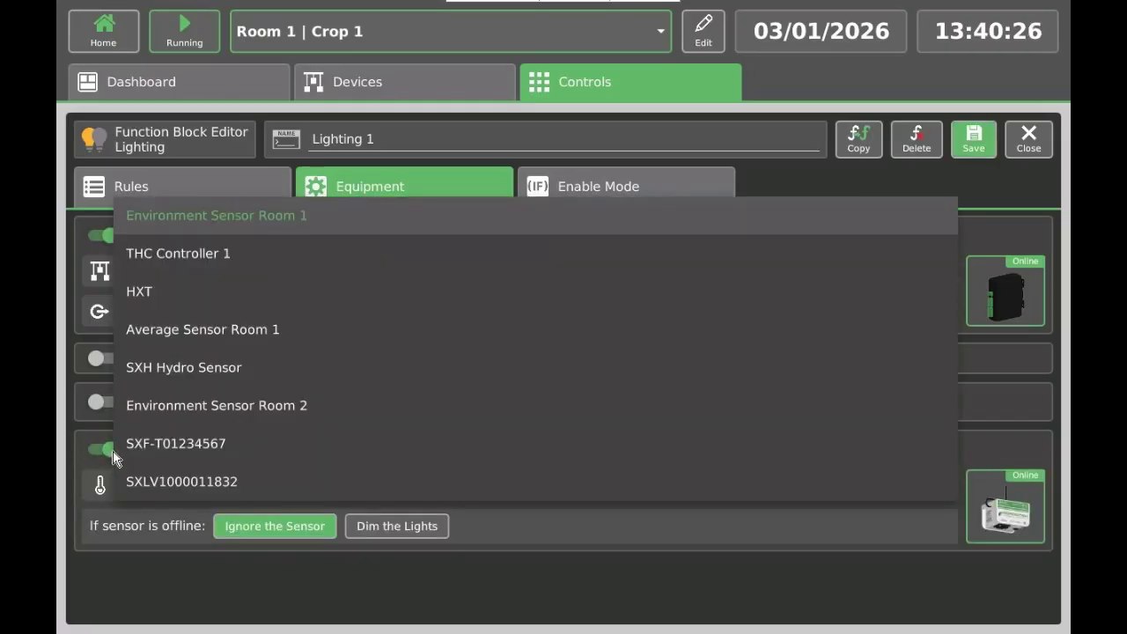
pyautogui.click(266, 218)
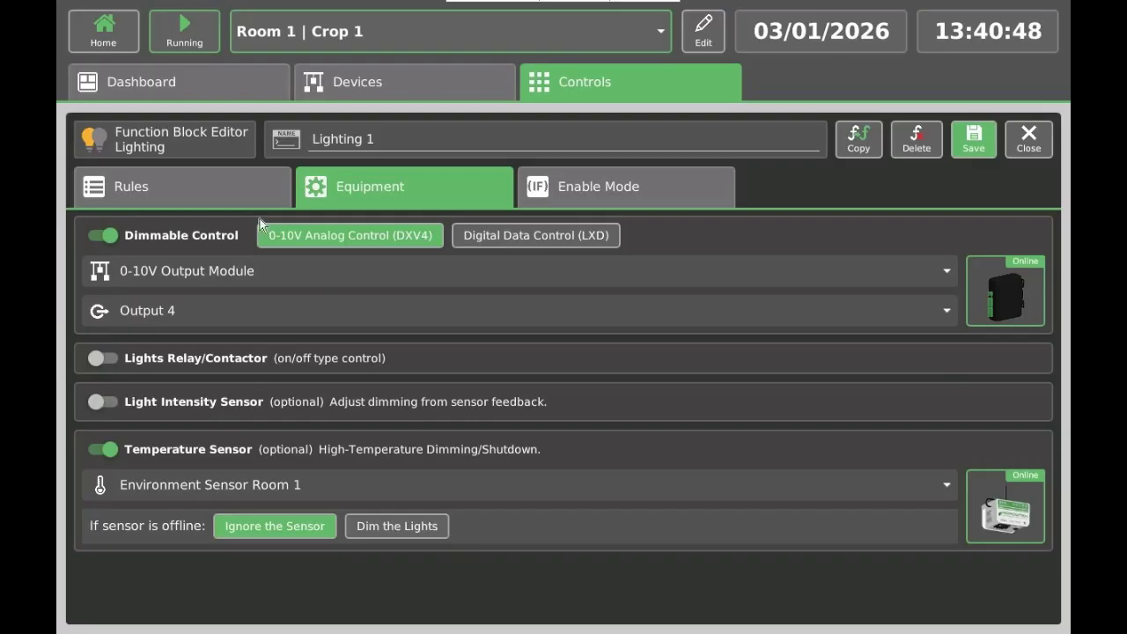
# Set Lighting Rule 1's dimmable lights to a maximum intensity of 100% and a minimum intensity of 20%
pyautogui.click(245, 193)
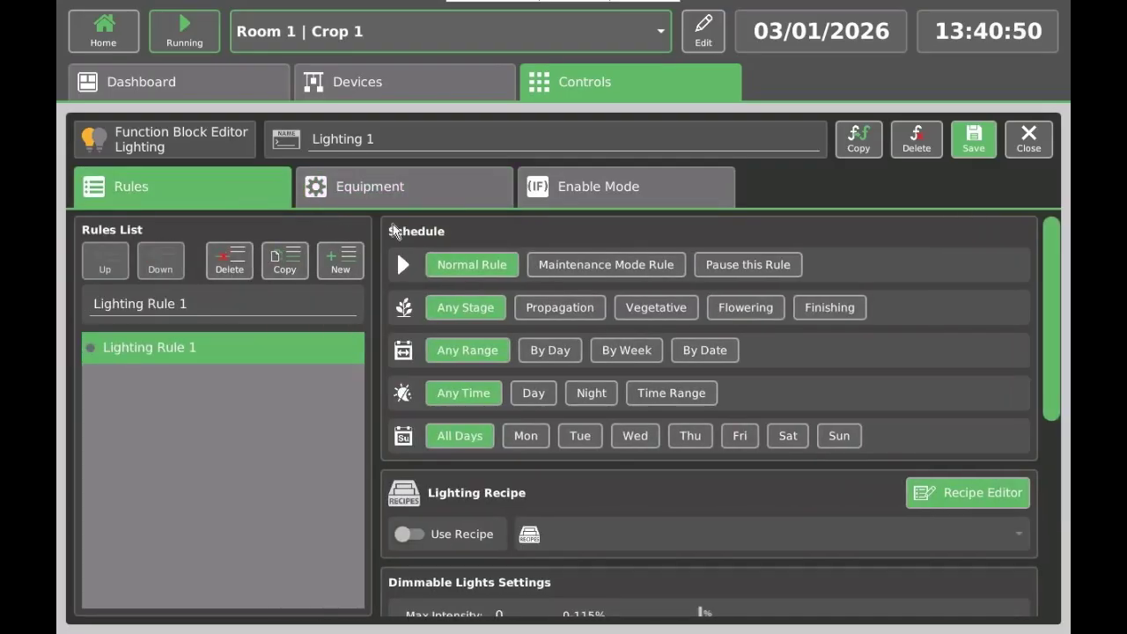
pyautogui.moveTo(1057, 287); pyautogui.dragTo(1041, 398)
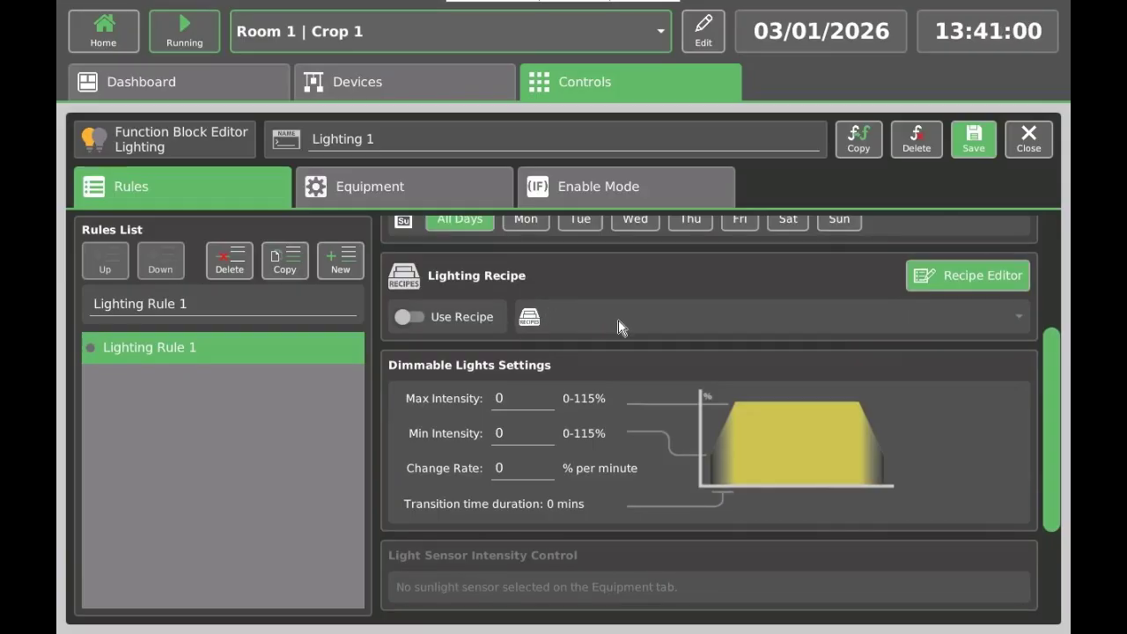
pyautogui.scroll(-2, 619, 335)
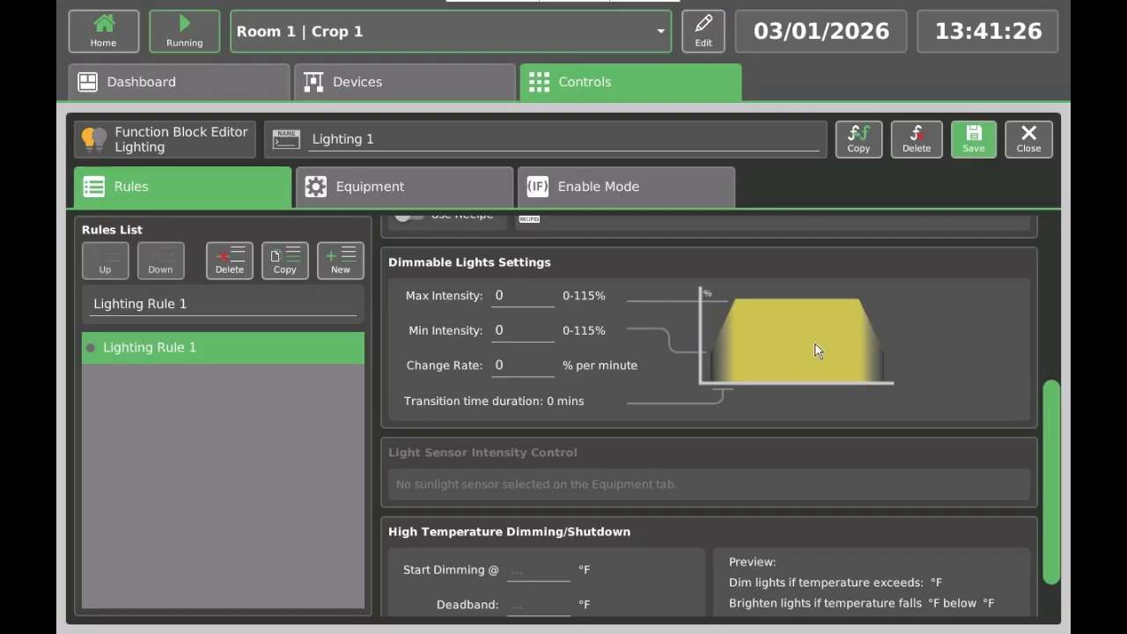
pyautogui.click(515, 302)
pyautogui.press('BackSpace')
pyautogui.write('100')
pyautogui.press('Return')
pyautogui.click(522, 333)
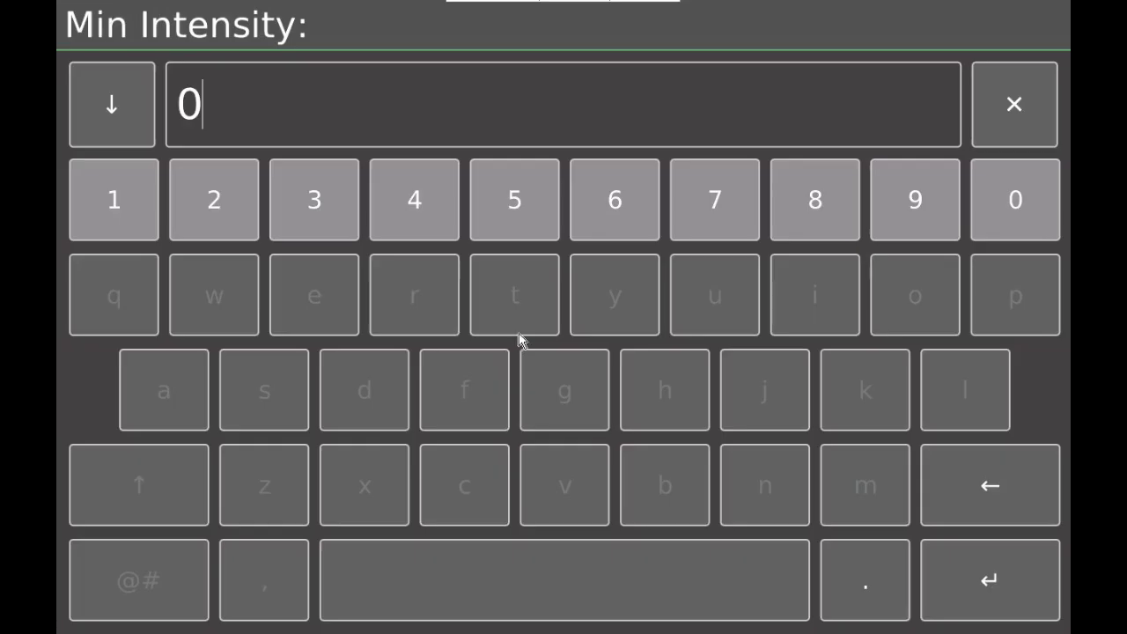
pyautogui.press('BackSpace')
pyautogui.write('20')
pyautogui.press('Return')
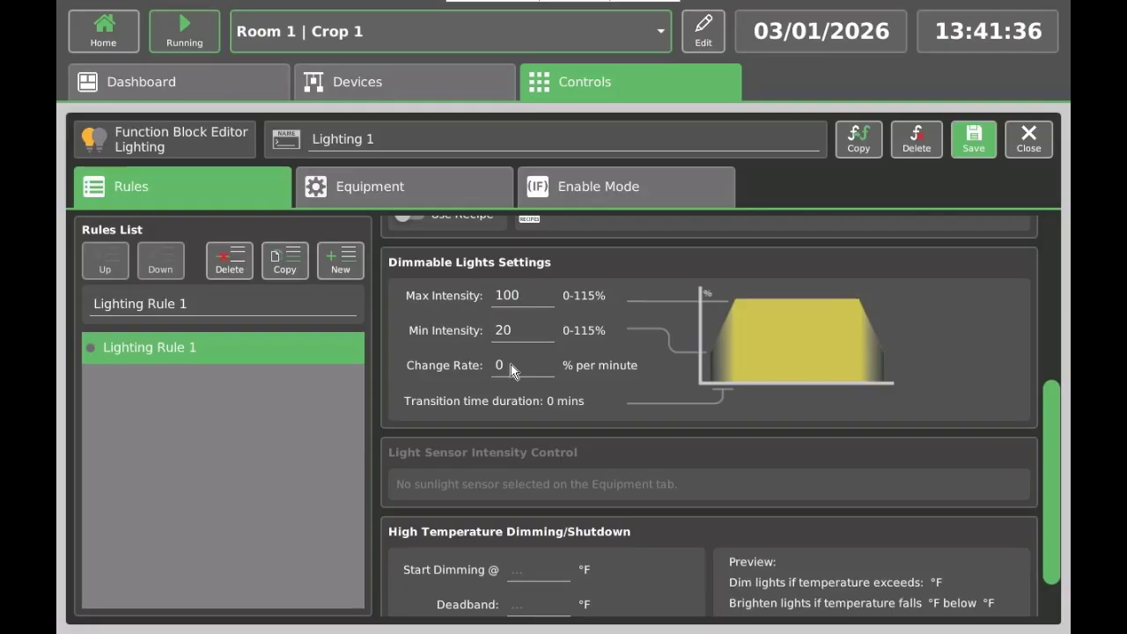
# Set the dimmable lights' change rate to 10% per minute
pyautogui.click(511, 363)
pyautogui.press('BackSpace')
pyautogui.write('10')
pyautogui.press('Return')
# Set the rule's high-temperature dimming to start at 95 °F with a 5 °F deadband
pyautogui.scroll(-1, 851, 353)
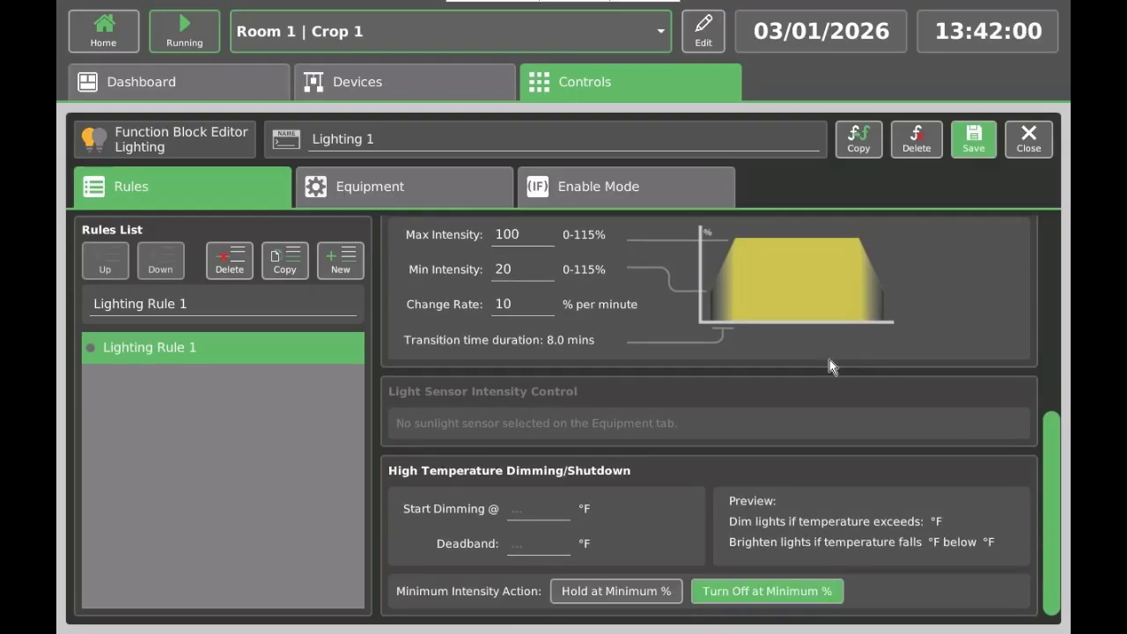
pyautogui.click(557, 509)
pyautogui.write('95')
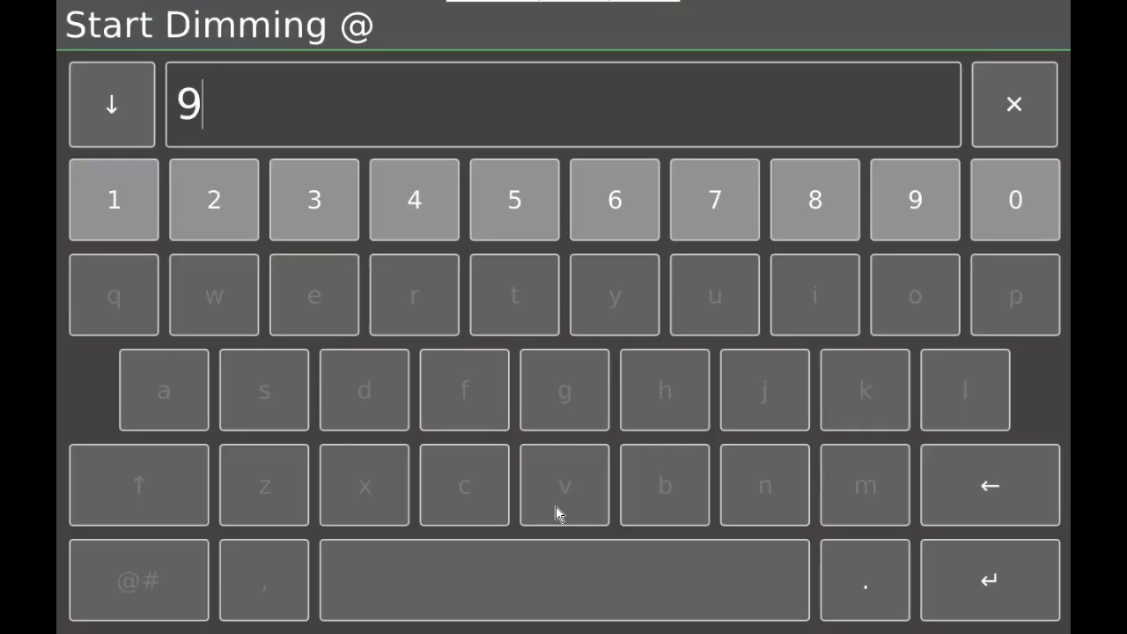
pyautogui.press('Return')
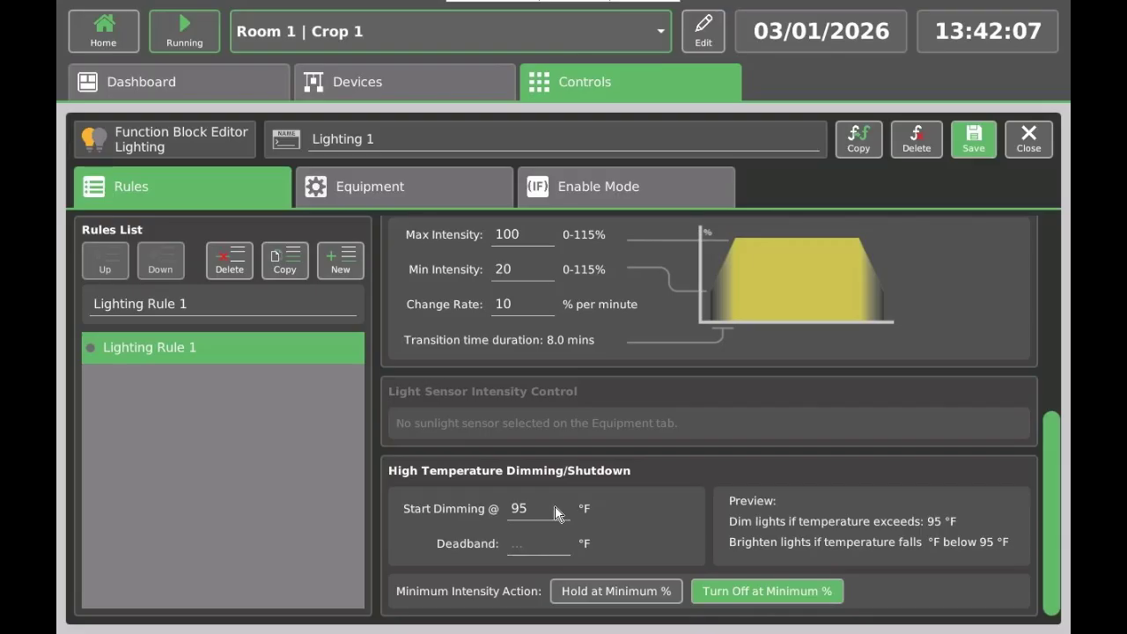
pyautogui.click(526, 546)
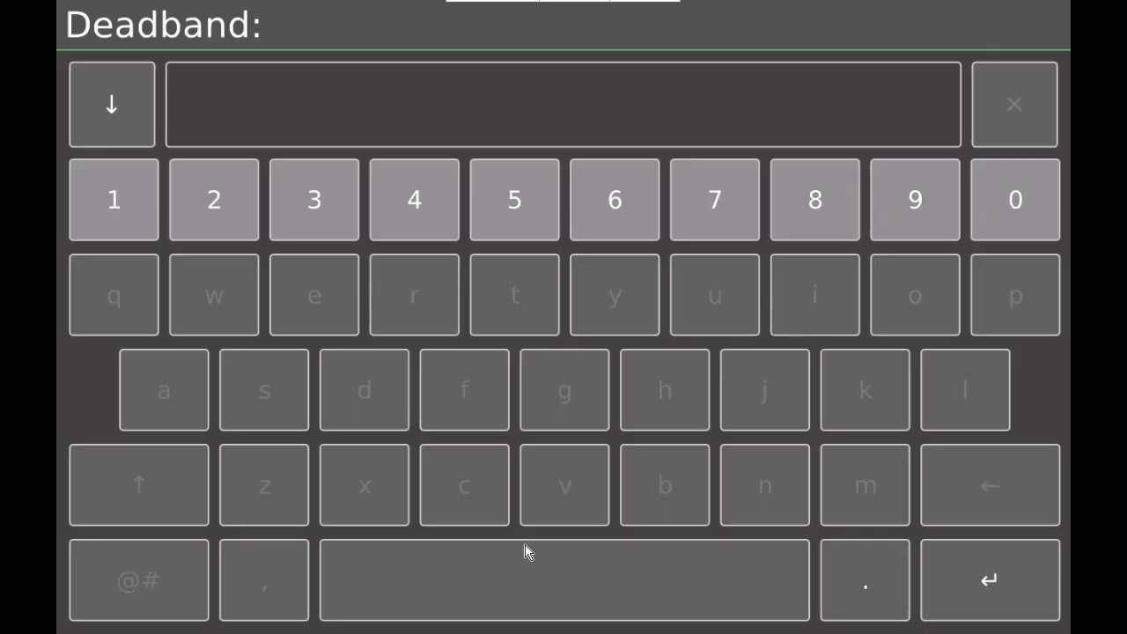
pyautogui.write('5')
pyautogui.press('Return')
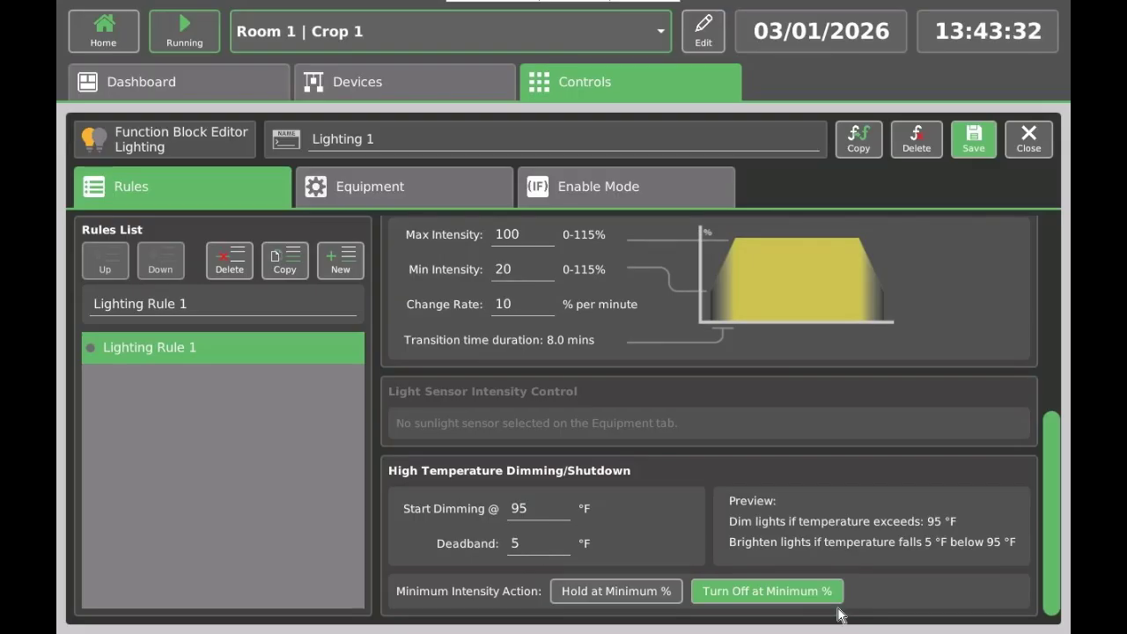
pyautogui.moveTo(1051, 515); pyautogui.dragTo(1051, 266)
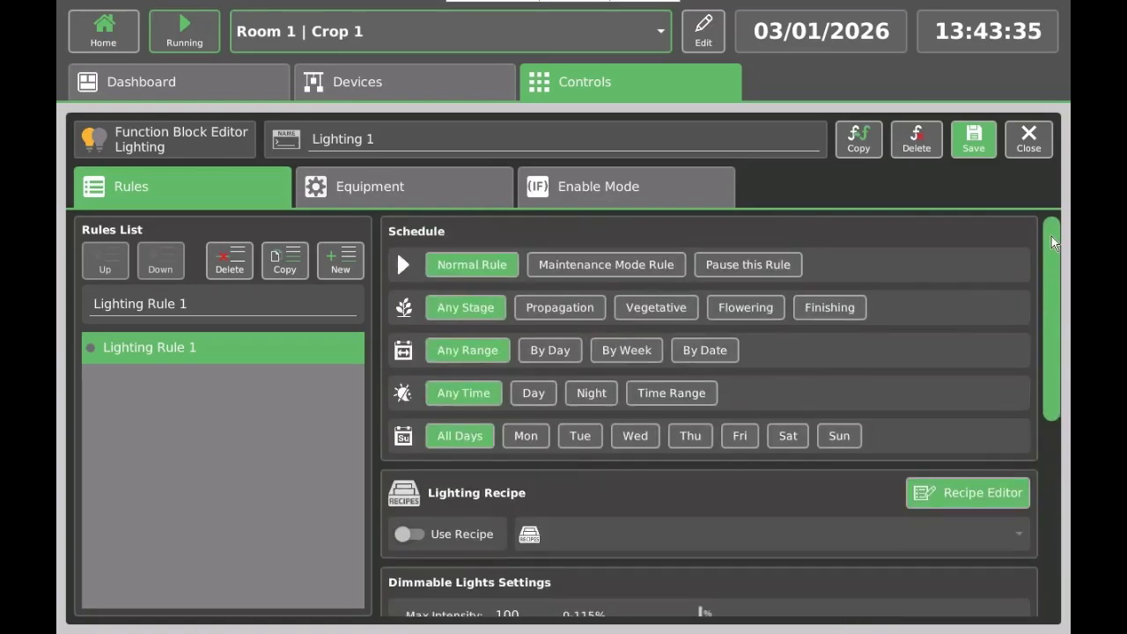
# Switch the Lighting 1 block's dimmable control to Digital Data Control (LXD) using device LXD25010533
pyautogui.click(439, 192)
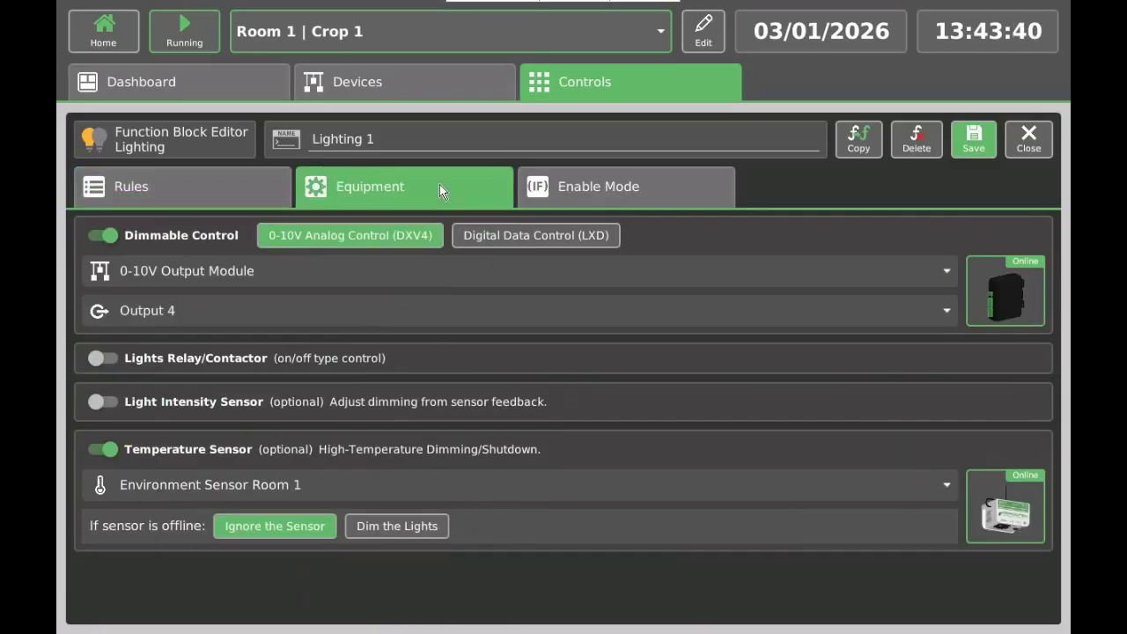
pyautogui.click(494, 243)
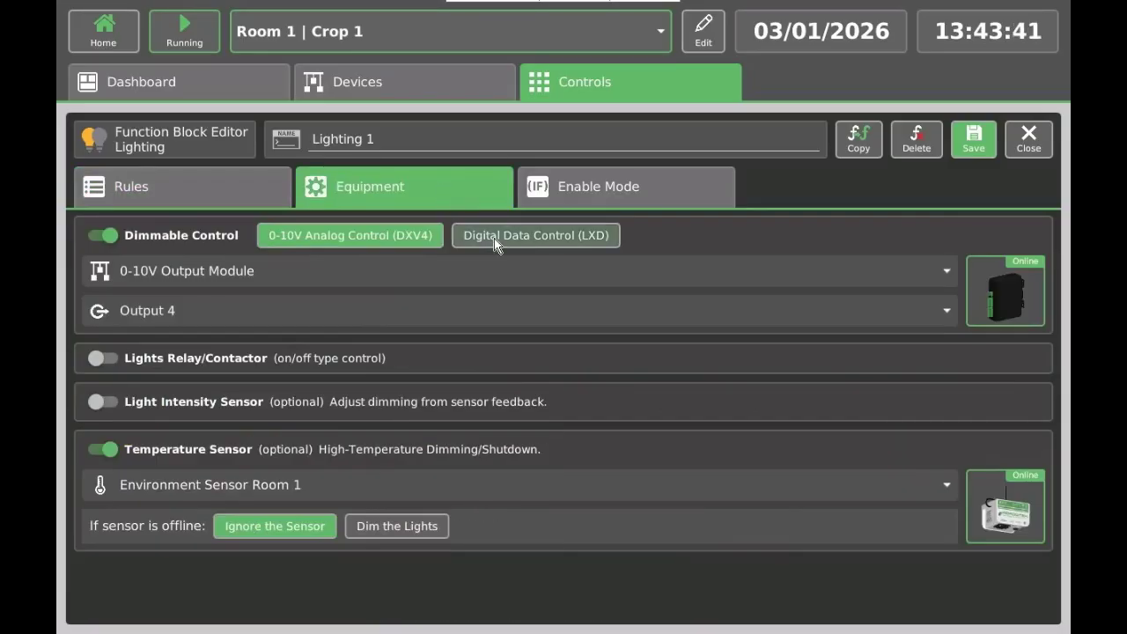
pyautogui.click(235, 275)
pyautogui.click(236, 274)
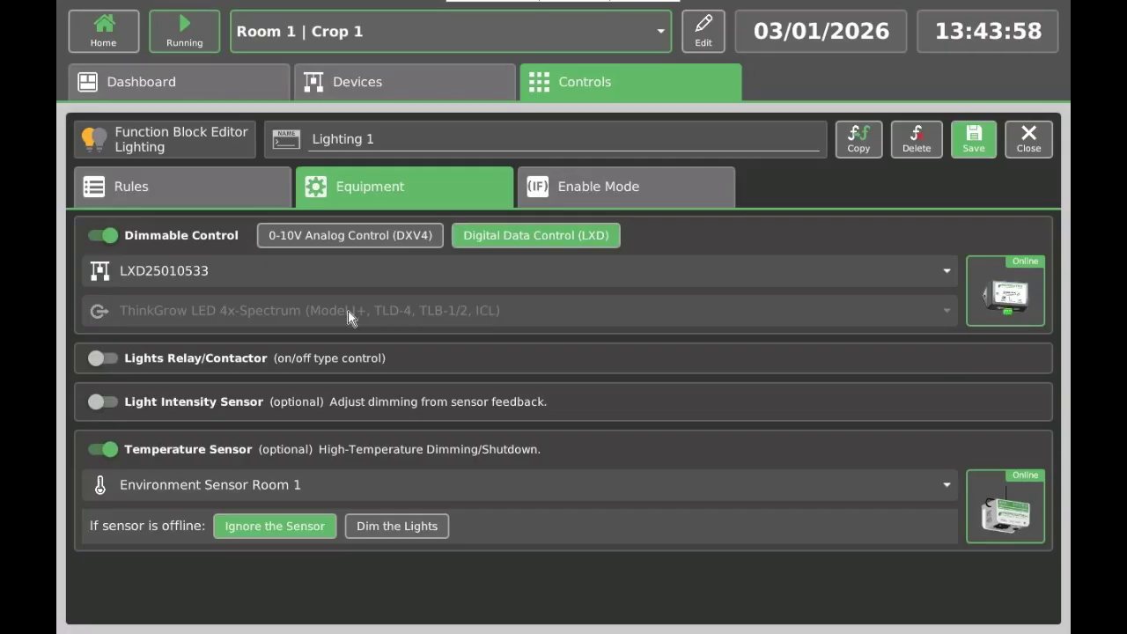
# Review the LXD25010533 device's channel monitor and light fixture manufacturer options, and return to the lighting block
pyautogui.click(385, 85)
pyautogui.click(269, 347)
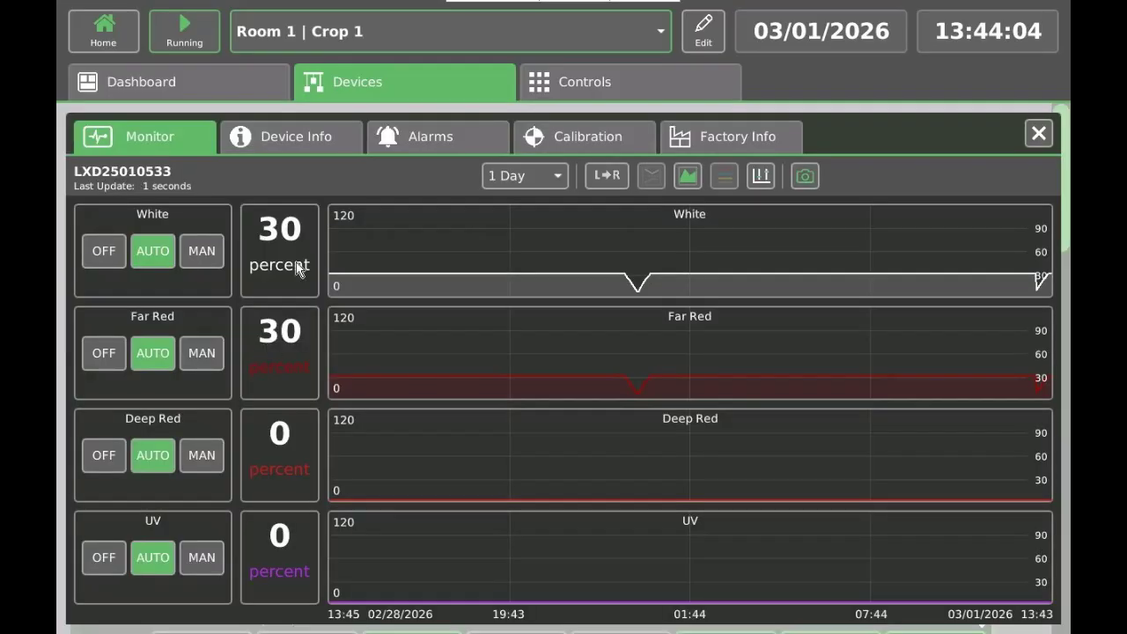
pyautogui.click(336, 138)
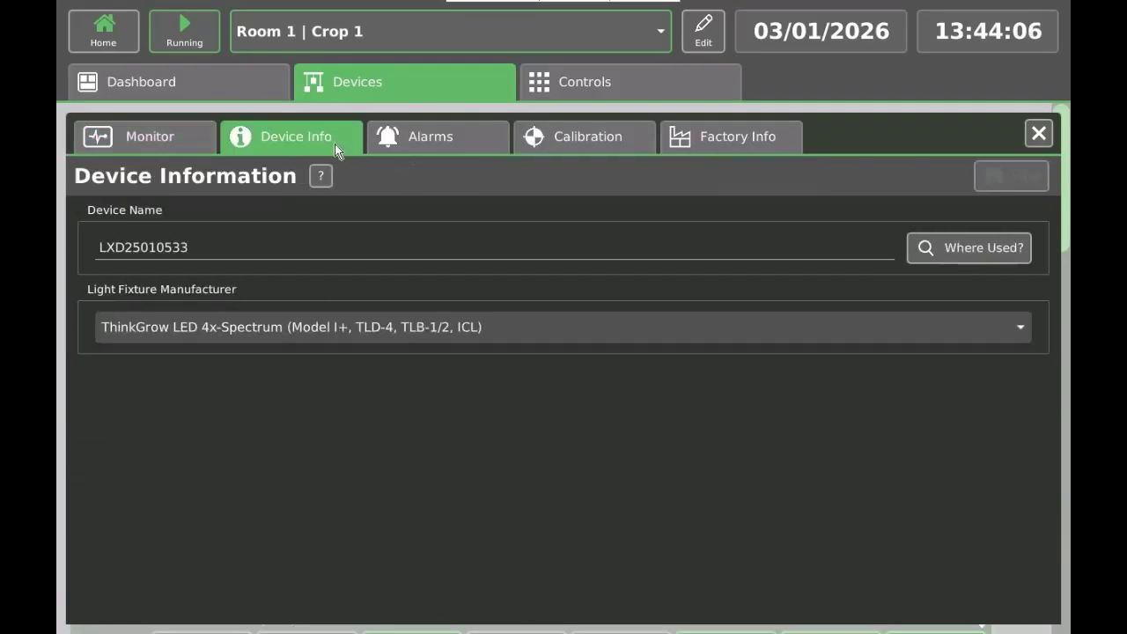
pyautogui.click(269, 335)
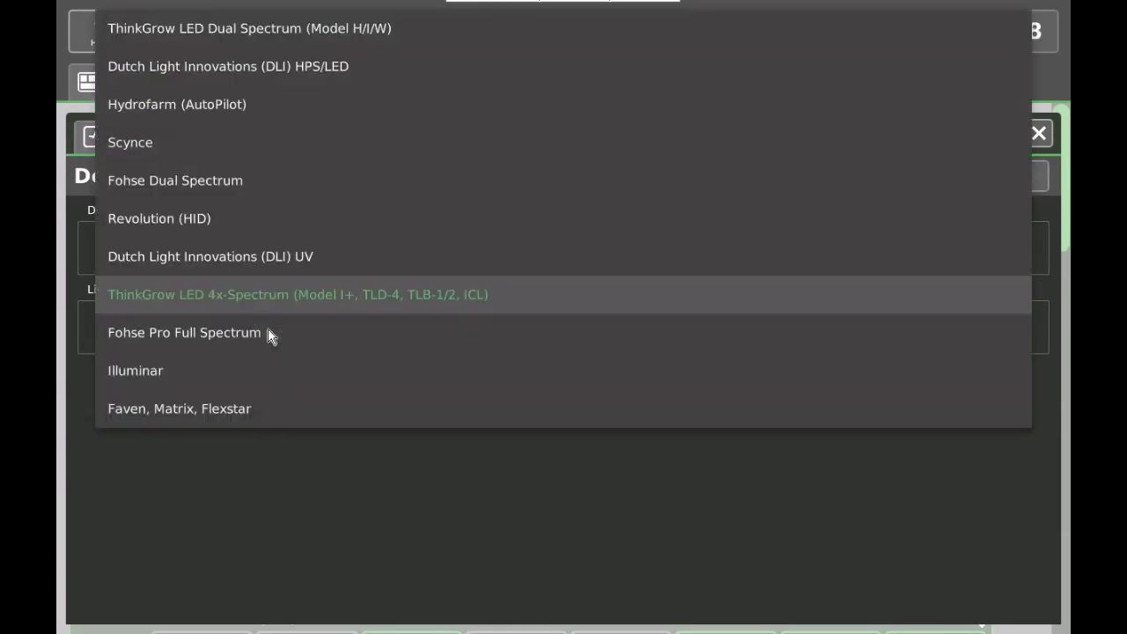
pyautogui.click(276, 535)
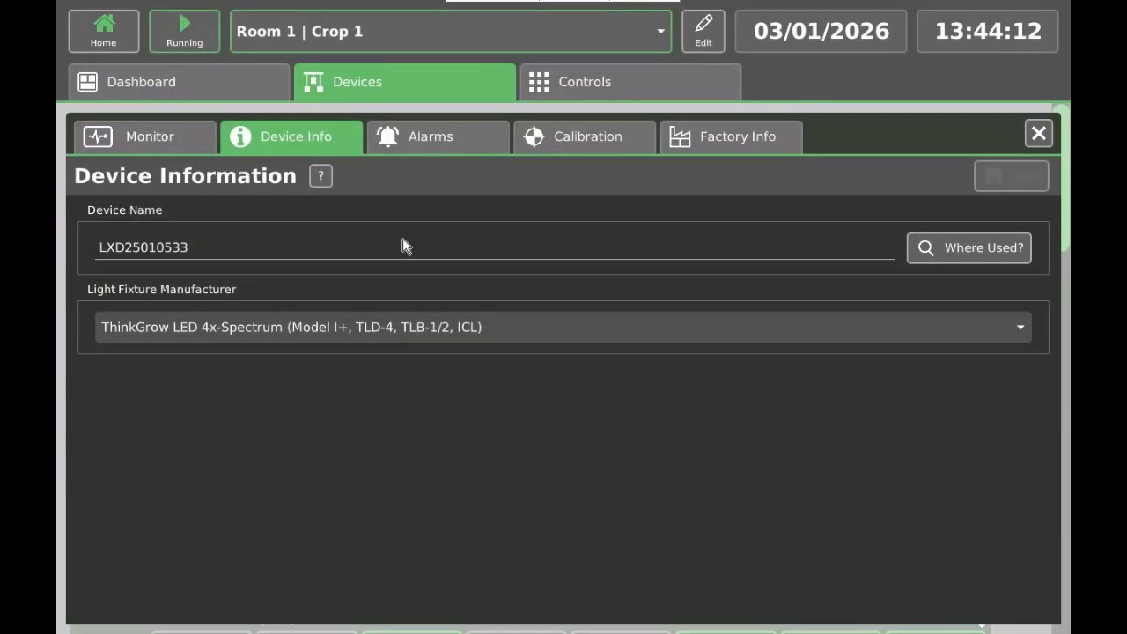
pyautogui.click(582, 82)
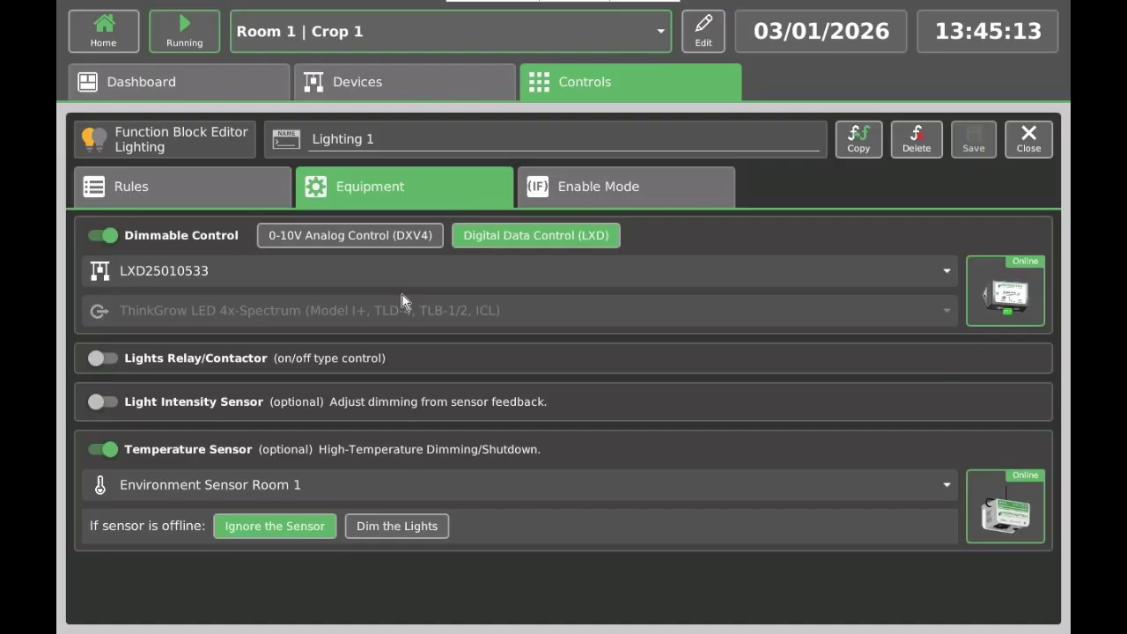
# Set Lighting Rule 1's spectrum recipe to 90% White and 80% Far Red
pyautogui.click(214, 198)
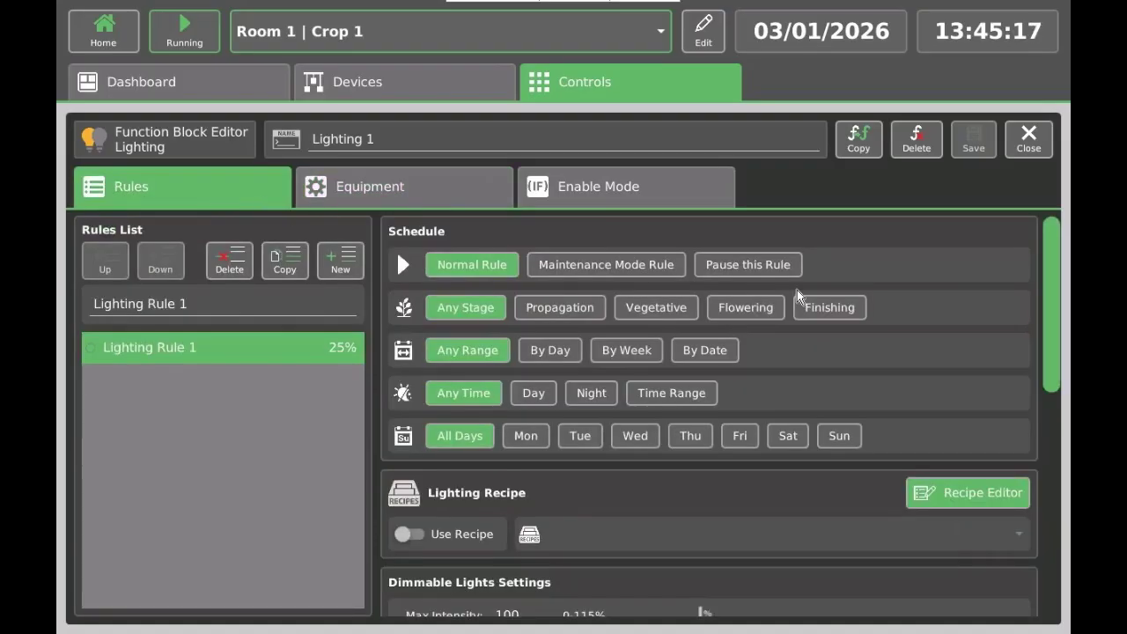
pyautogui.moveTo(1056, 281); pyautogui.dragTo(1055, 444)
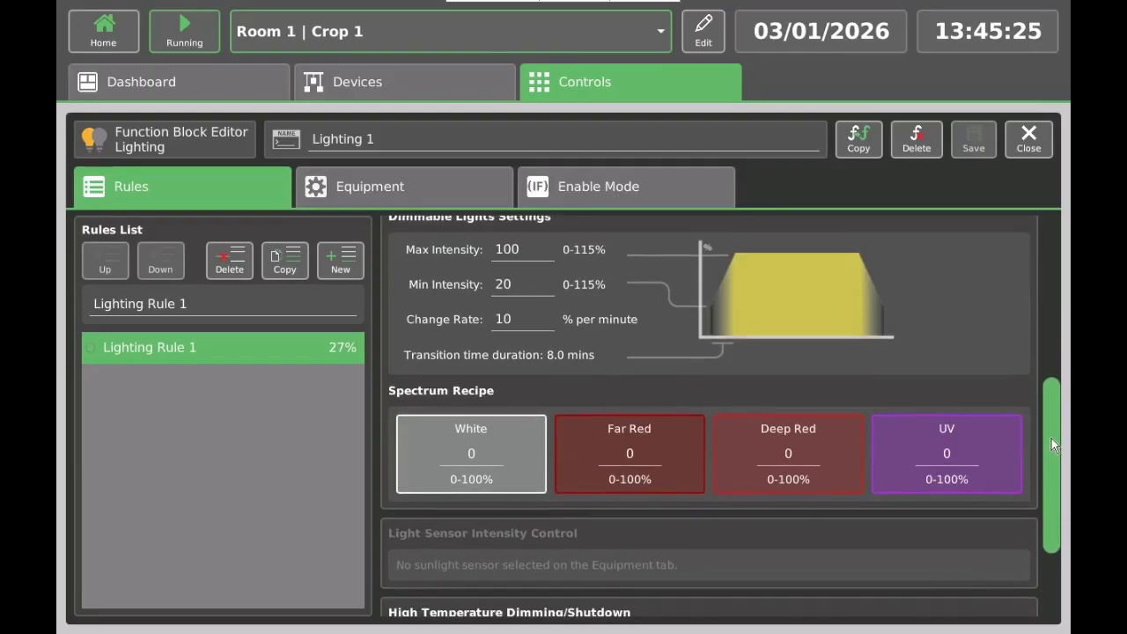
pyautogui.click(471, 463)
pyautogui.press('BackSpace')
pyautogui.write('90')
pyautogui.press('Return')
pyautogui.click(627, 458)
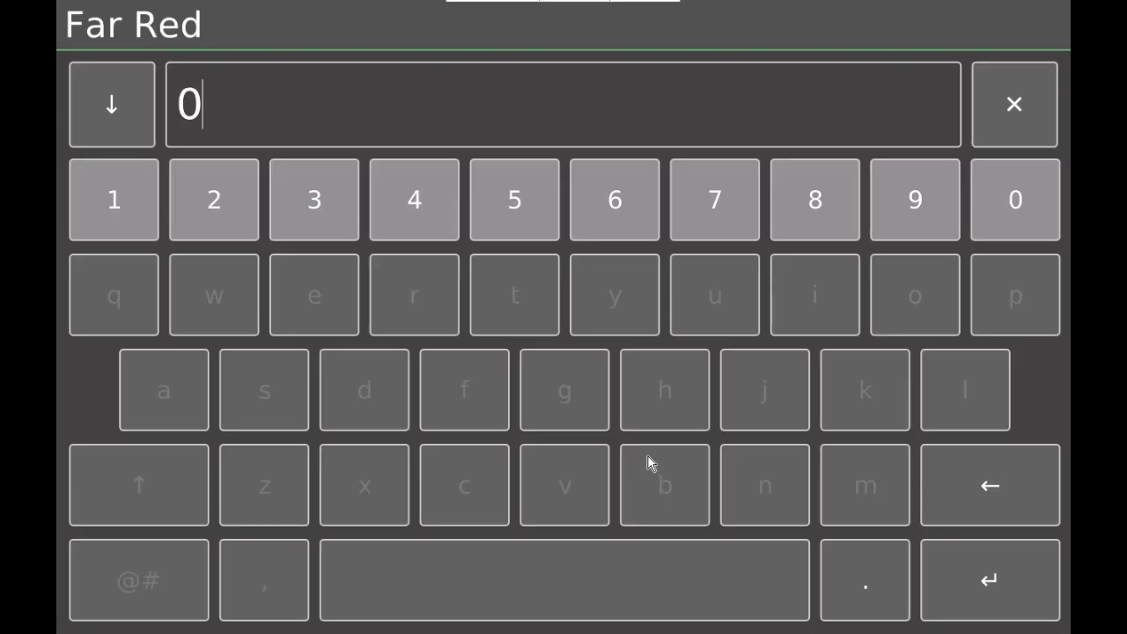
pyautogui.write('80')
pyautogui.press('Return')
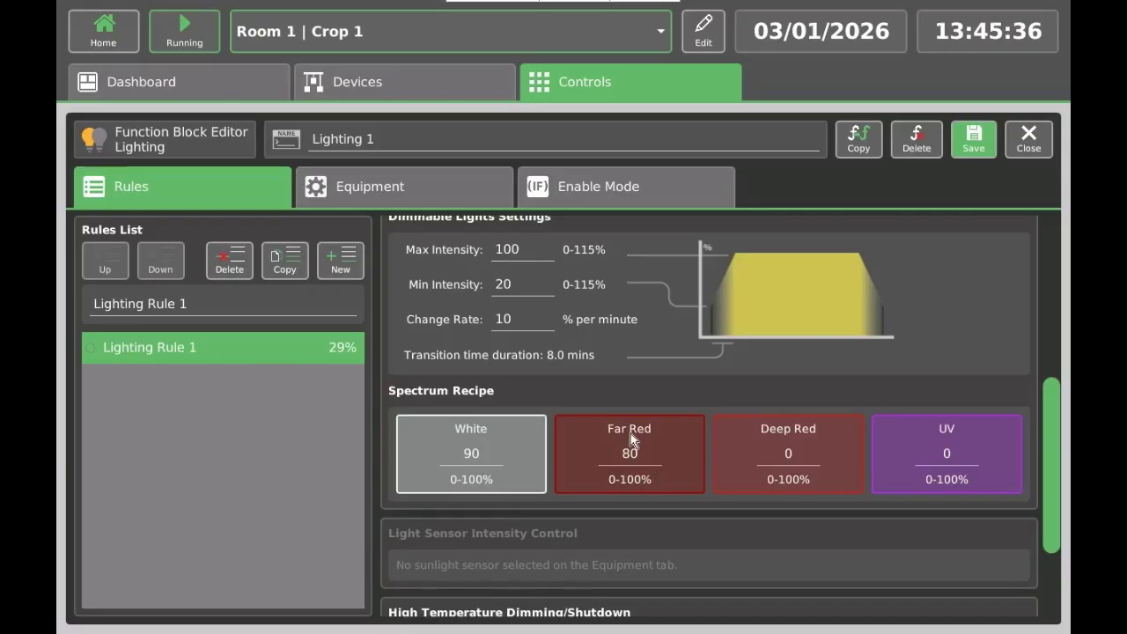
# Set the rule's spectrum to 70% Deep Red and 60% UV, and save the function block
pyautogui.click(813, 461)
pyautogui.press('BackSpace')
pyautogui.write('70')
pyautogui.press('Return')
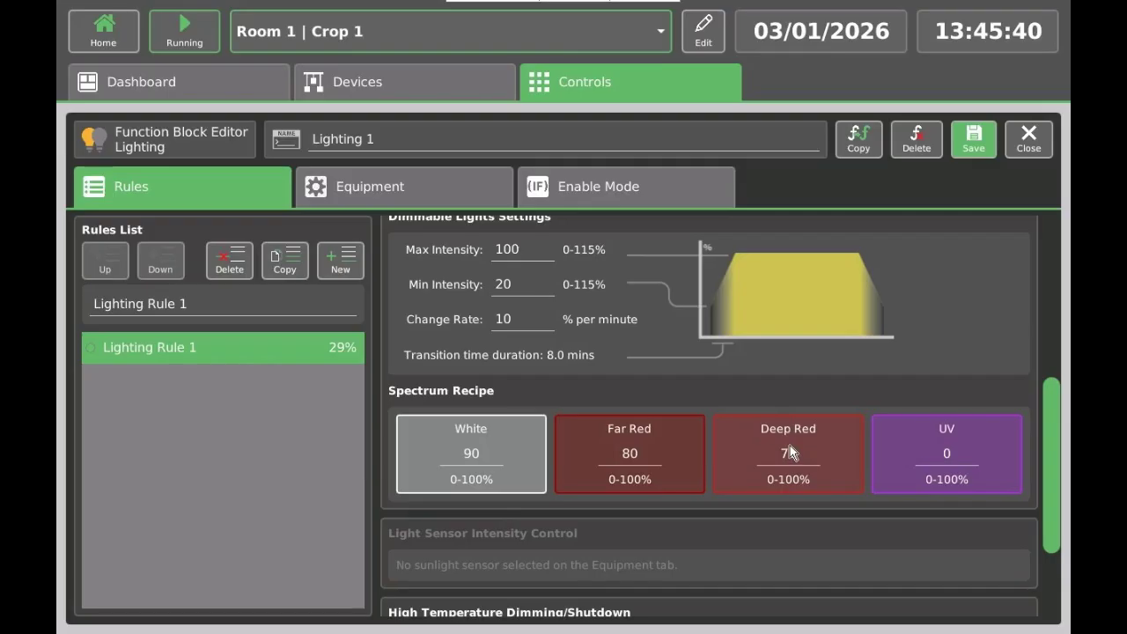
pyautogui.click(947, 457)
pyautogui.press('BackSpace')
pyautogui.write('60')
pyautogui.press('Return')
pyautogui.click(985, 150)
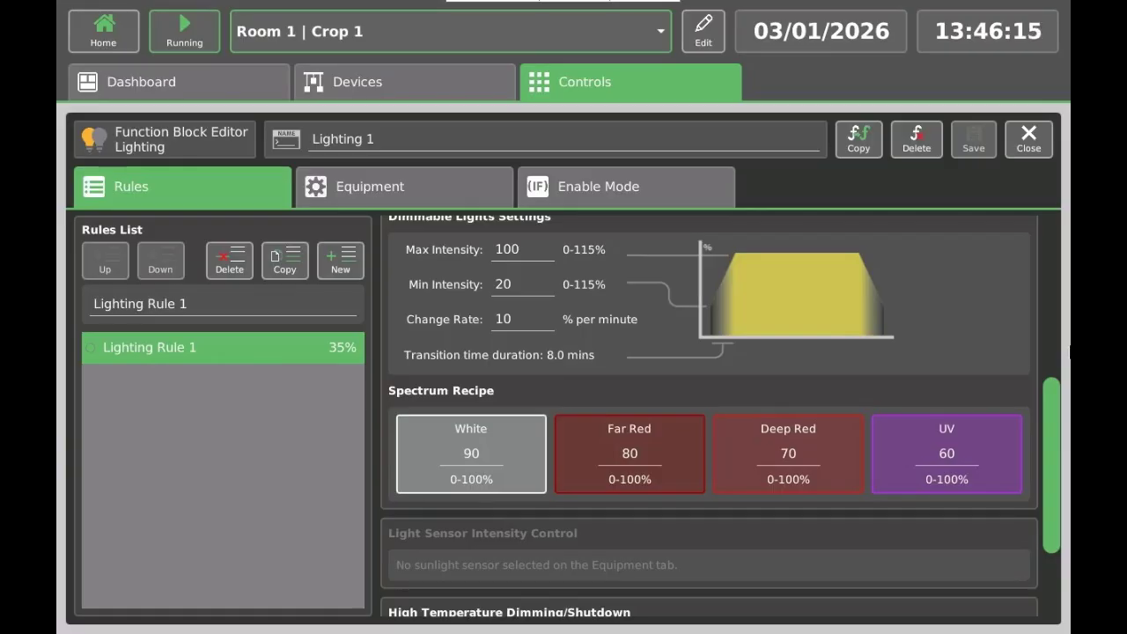
# Open the Lighting Recipe Editor and examine the Full Spectrum Veg recipe and its fixture type options
pyautogui.scroll(1, 1048, 436)
pyautogui.moveTo(1050, 436); pyautogui.dragTo(1052, 398)
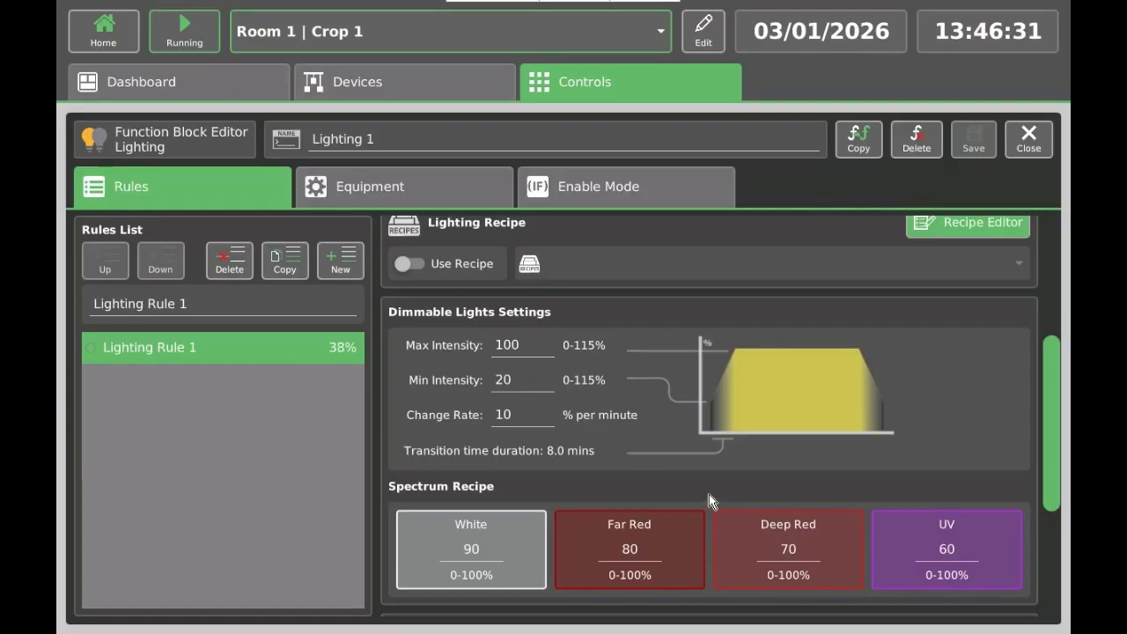
pyautogui.moveTo(1052, 427); pyautogui.dragTo(1050, 377)
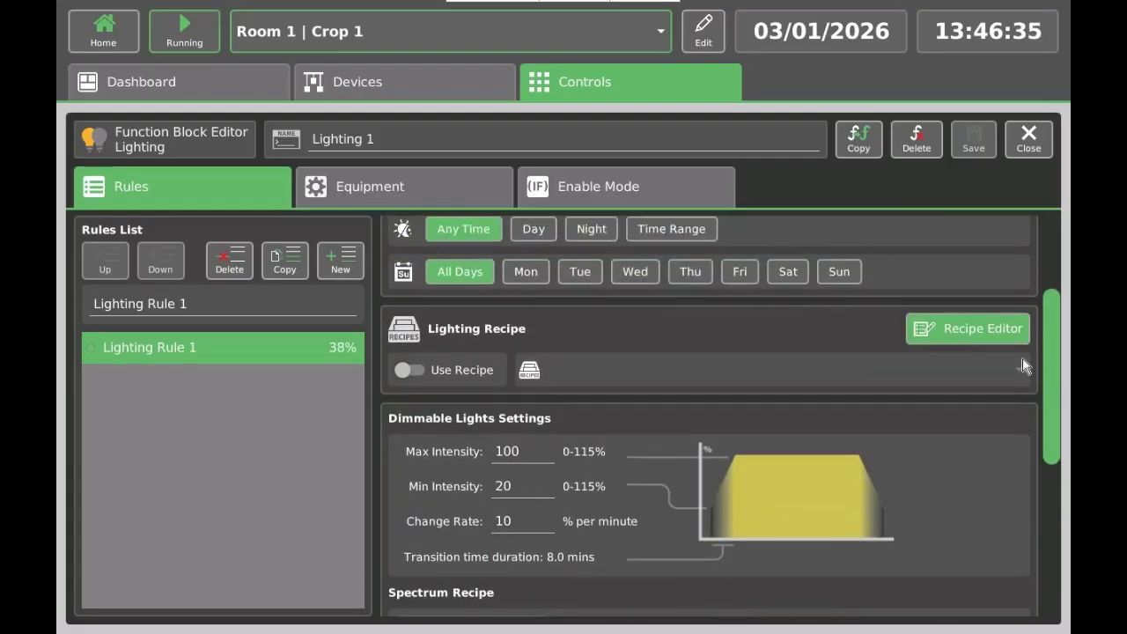
pyautogui.click(973, 330)
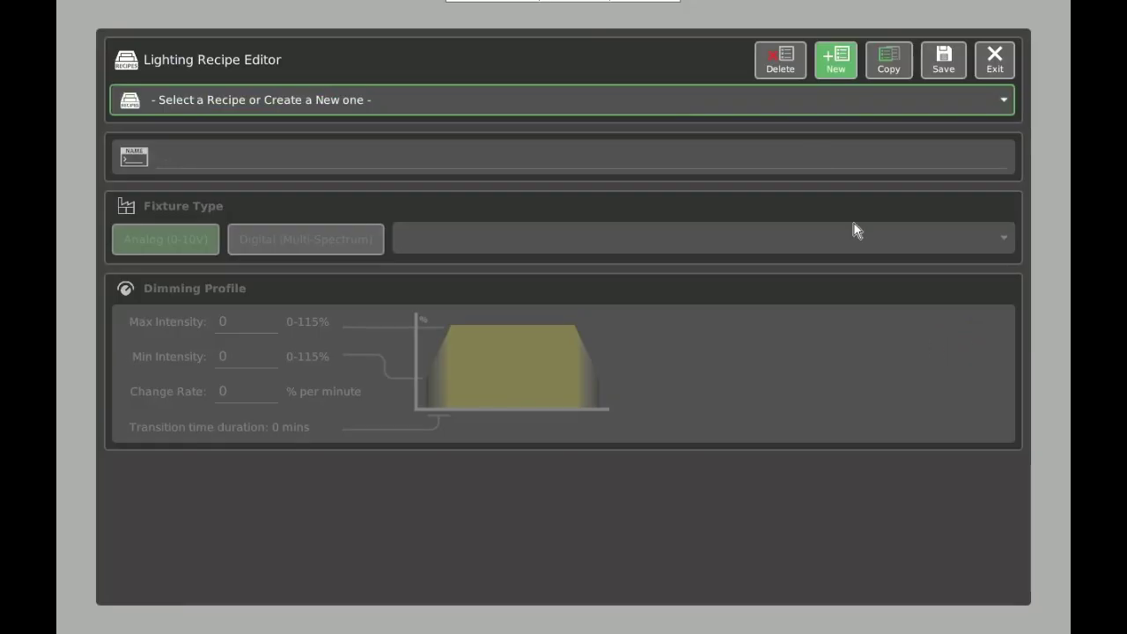
pyautogui.click(790, 105)
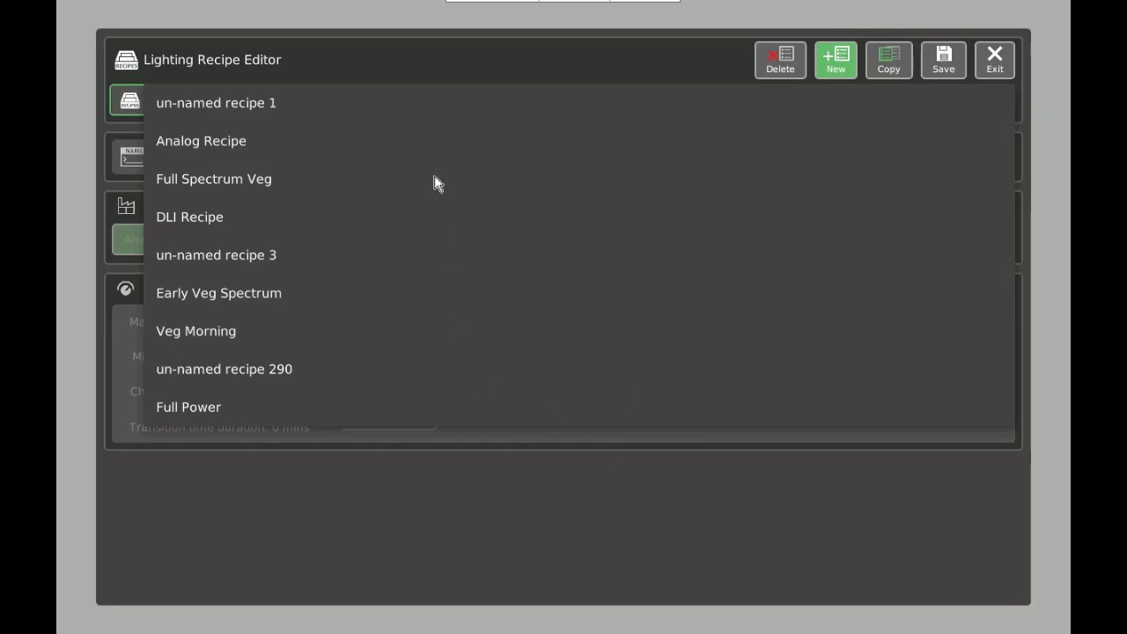
pyautogui.click(315, 176)
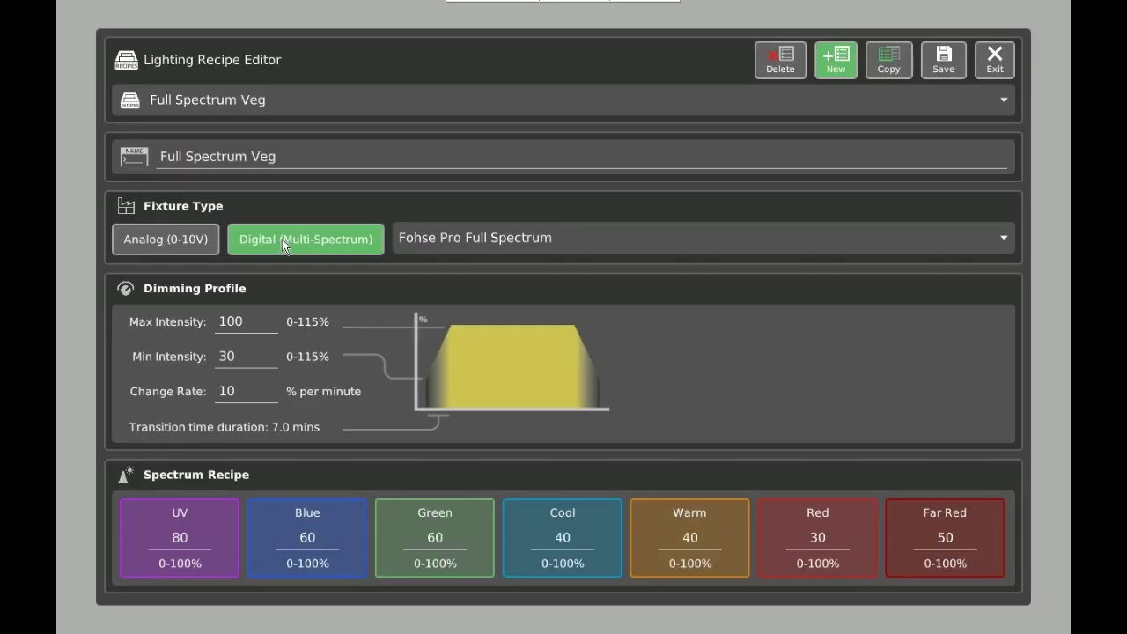
pyautogui.click(475, 243)
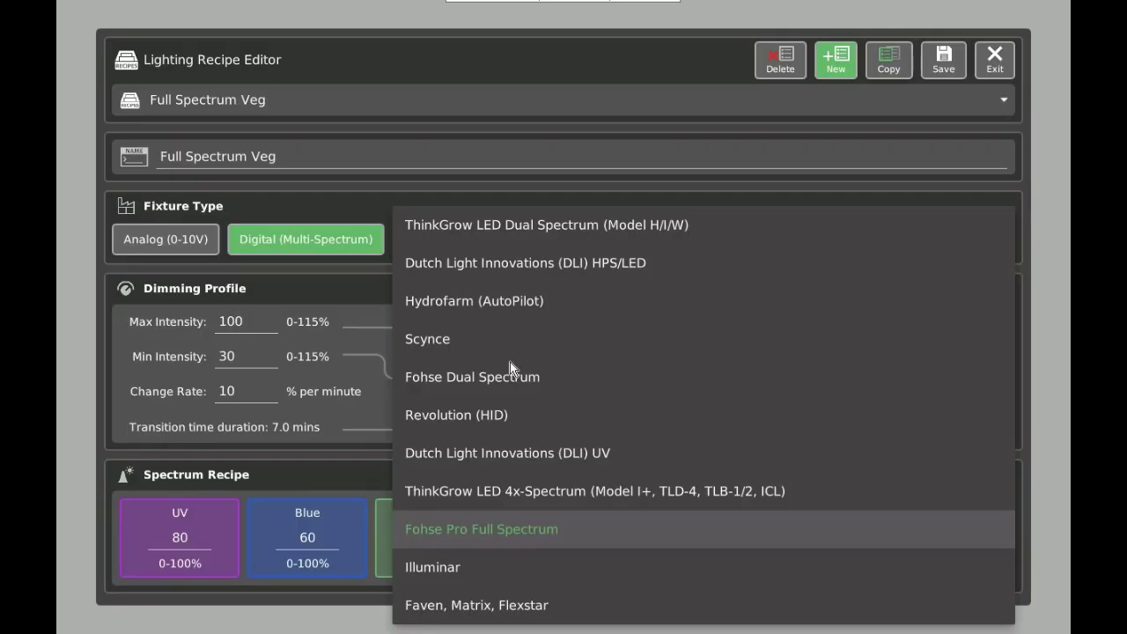
pyautogui.click(472, 196)
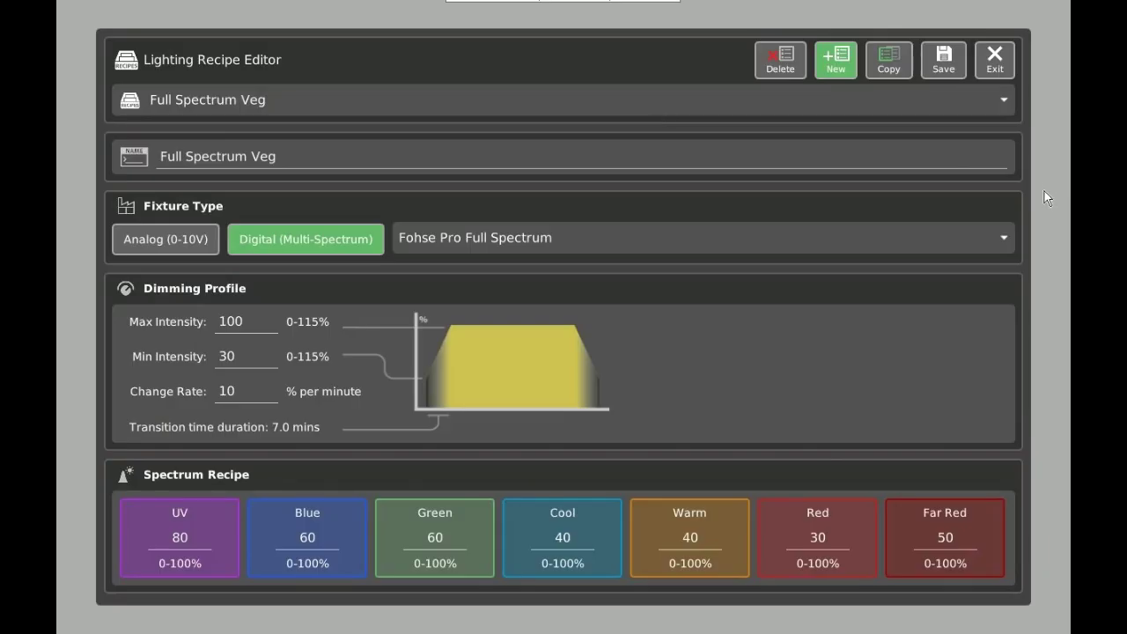
# Create a new digital multi-spectrum lighting recipe for the ThinkGrow LED 4x-Spectrum (Model I+, TLD-4, TLB-1/2, ICL) fixture type
pyautogui.click(844, 58)
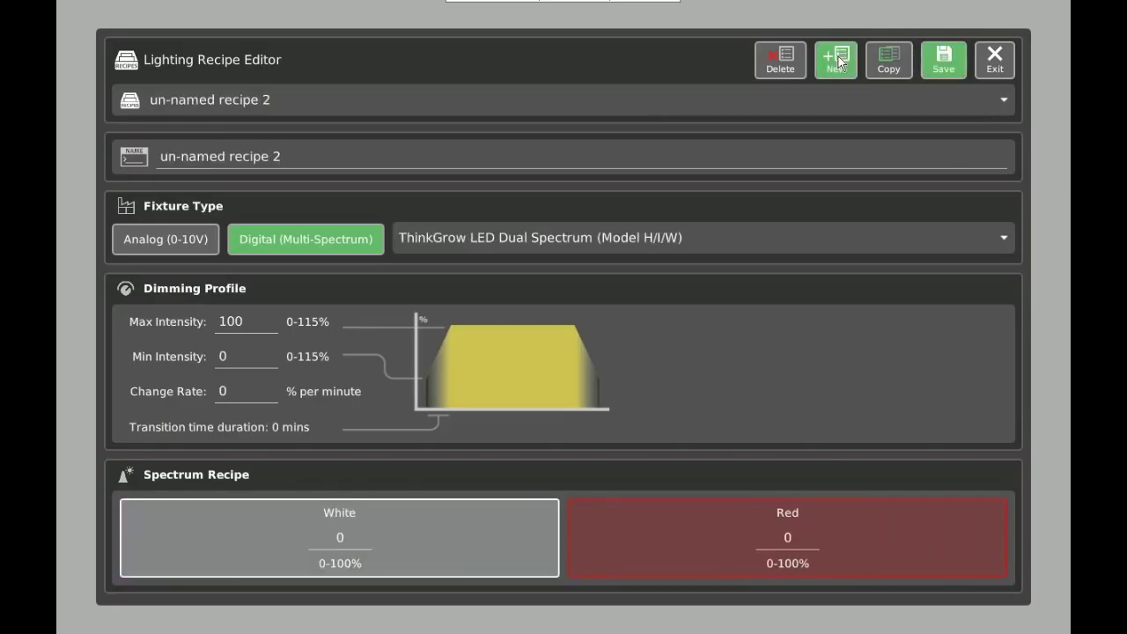
pyautogui.click(510, 232)
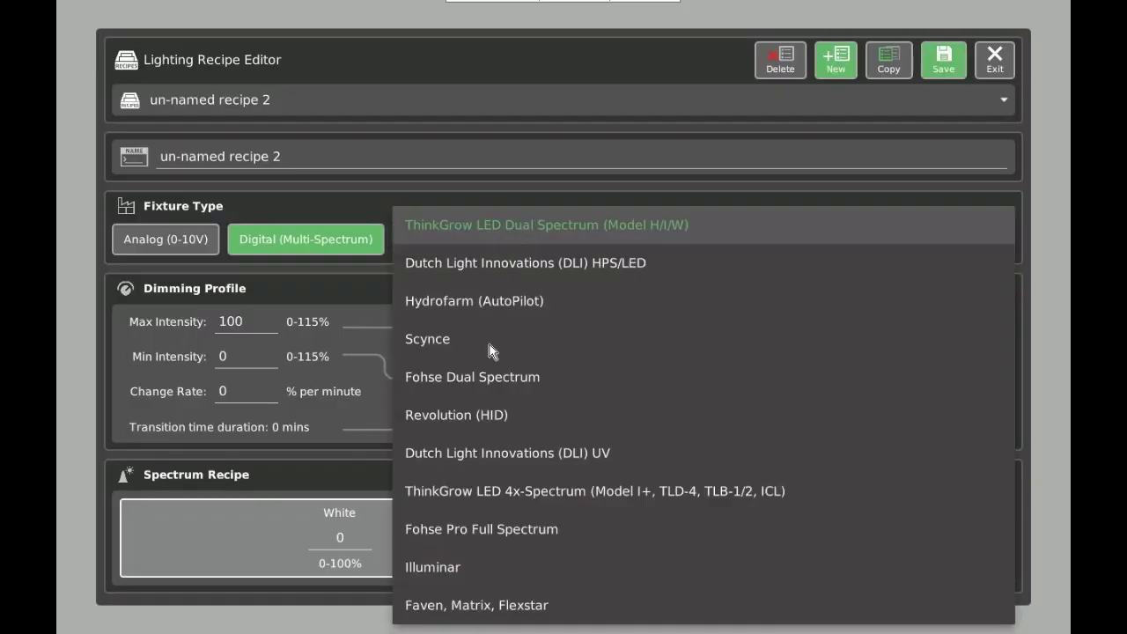
pyautogui.click(463, 504)
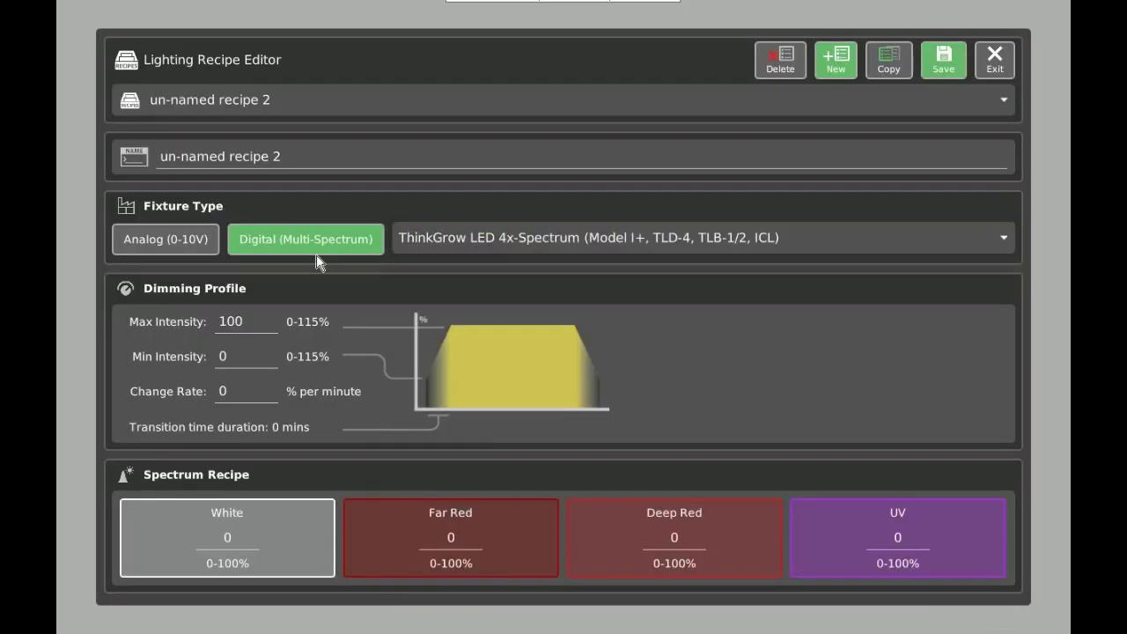
# Name the new lighting recipe "Week 1 Veg"
pyautogui.click(317, 159)
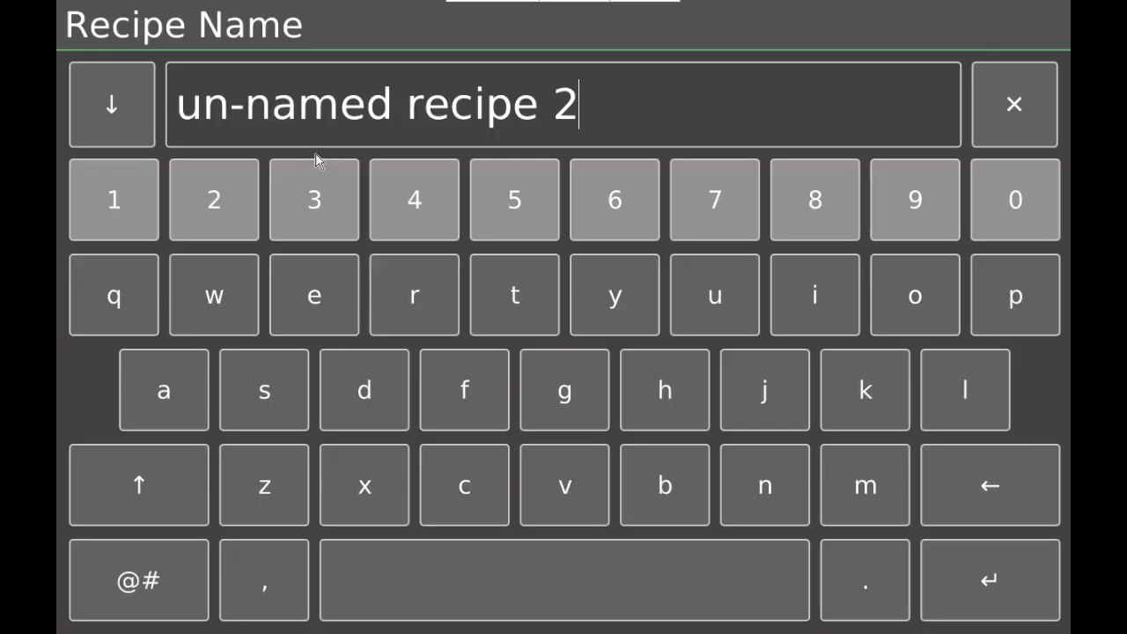
pyautogui.click(284, 125)
pyautogui.write('Week ')
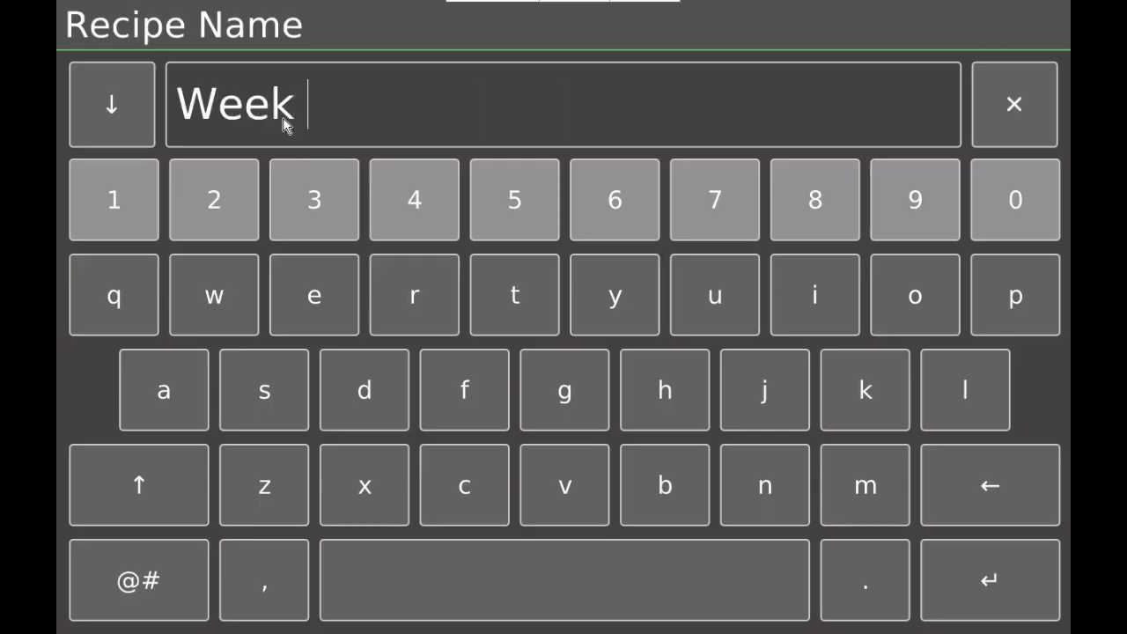
pyautogui.write('1 Veg')
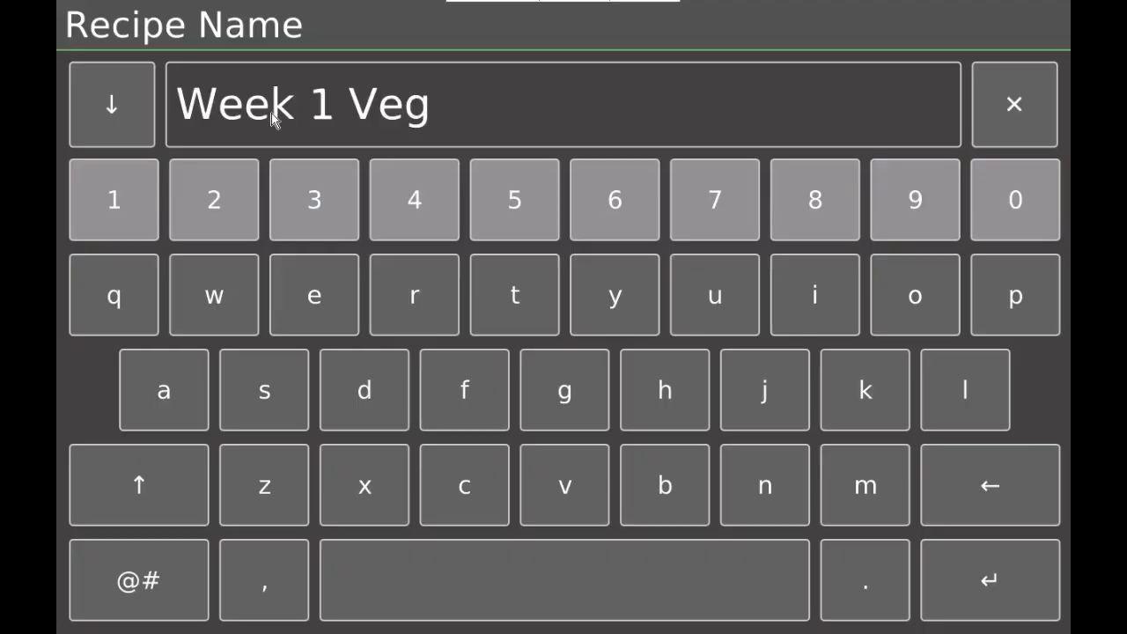
pyautogui.click(992, 577)
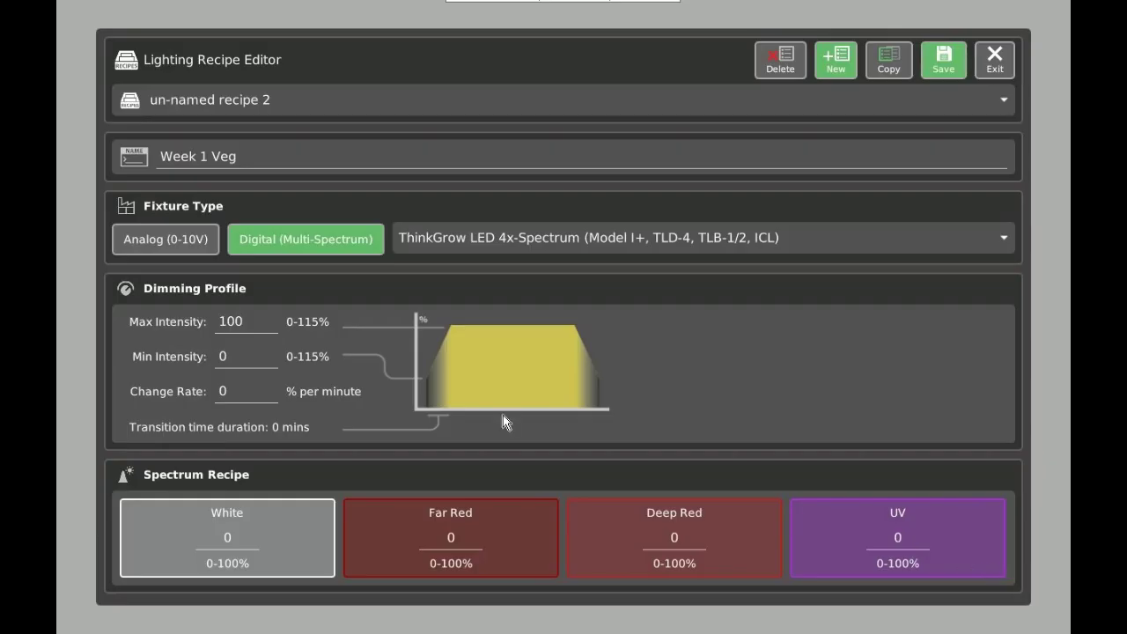
# Set the Week 1 Veg dimming profile to a maximum intensity of 60% and a minimum intensity of 40%
pyautogui.click(258, 332)
pyautogui.press('BackSpace')
pyautogui.press('BackSpace')
pyautogui.press('BackSpace')
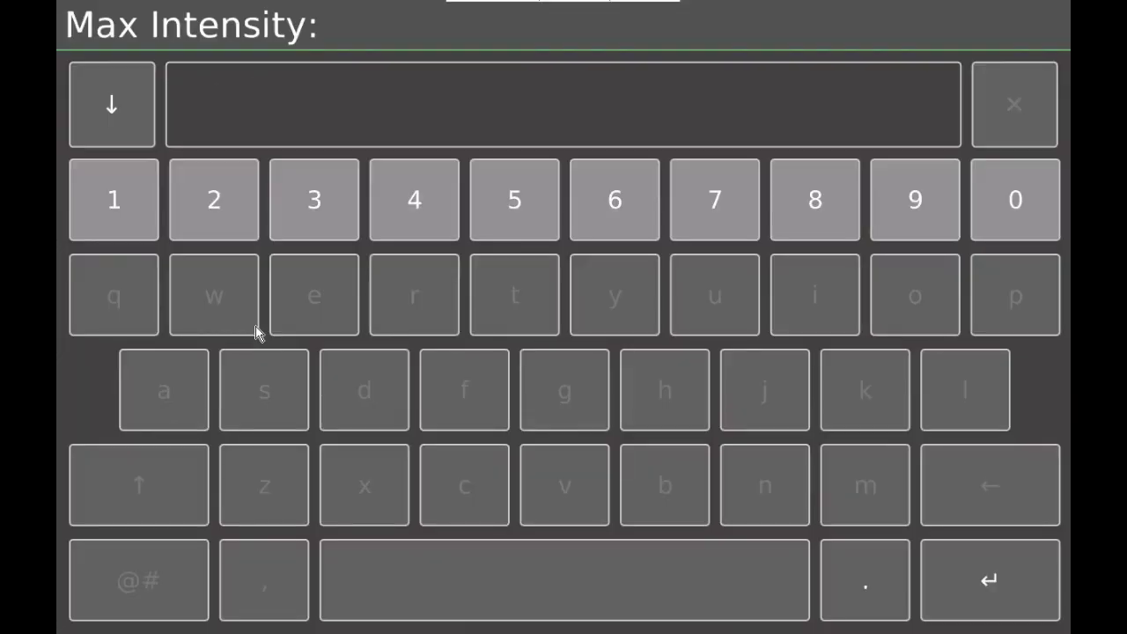
pyautogui.write('60')
pyautogui.press('Return')
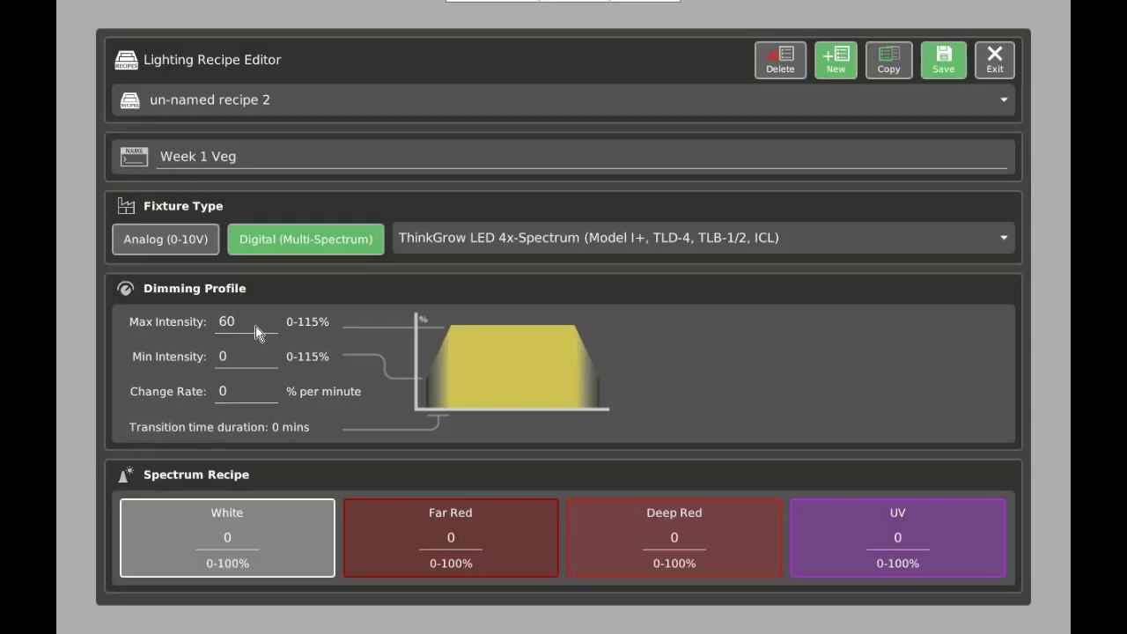
pyautogui.click(255, 358)
pyautogui.press('BackSpace')
pyautogui.write('40')
pyautogui.press('Return')
# Set the recipe's dimming change rate to 5% per minute
pyautogui.click(256, 393)
pyautogui.press('BackSpace')
pyautogui.write('5')
pyautogui.press('Return')
# Set the Week 1 Veg spectrum to 100% White and 40% Far Red
pyautogui.click(233, 535)
pyautogui.press('BackSpace')
pyautogui.write('100')
pyautogui.press('Return')
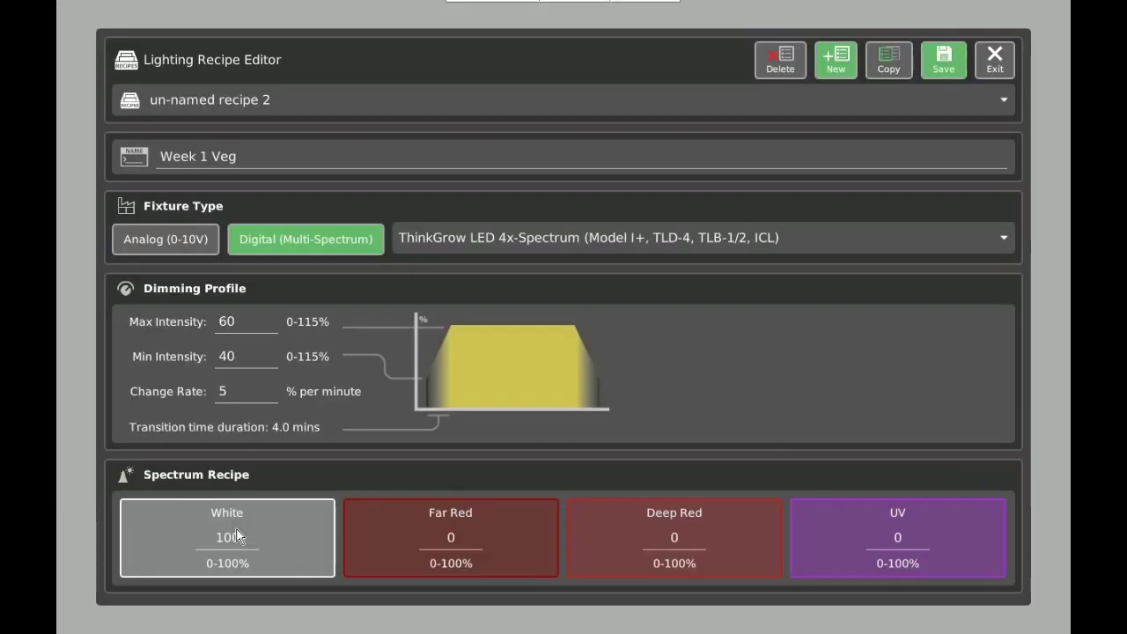
pyautogui.click(477, 533)
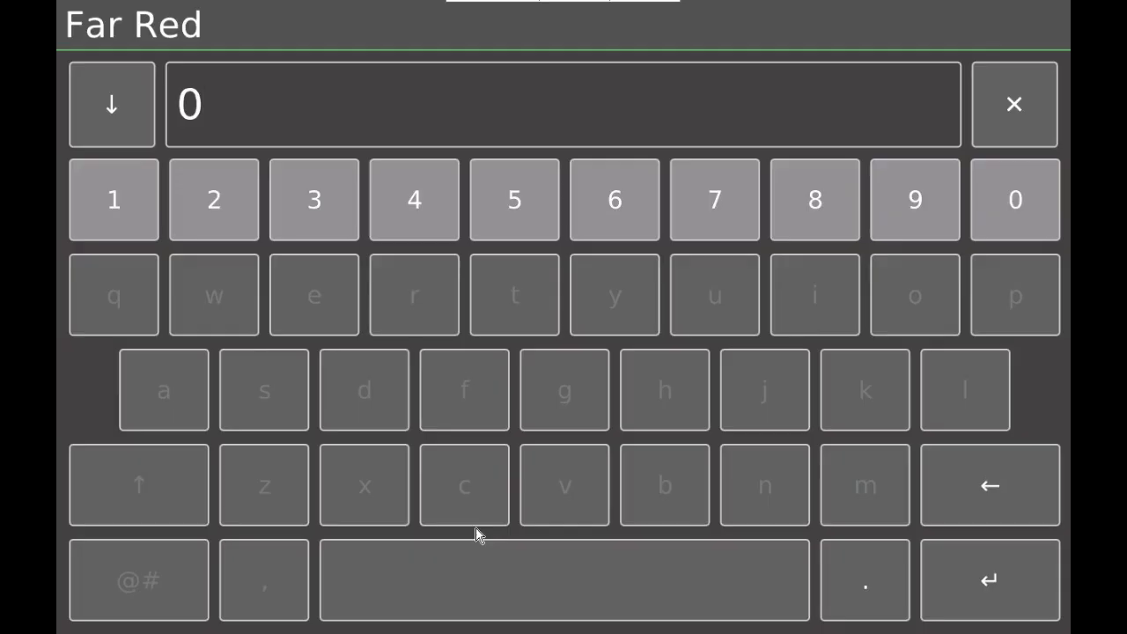
pyautogui.press('BackSpace')
pyautogui.write('40')
pyautogui.press('Return')
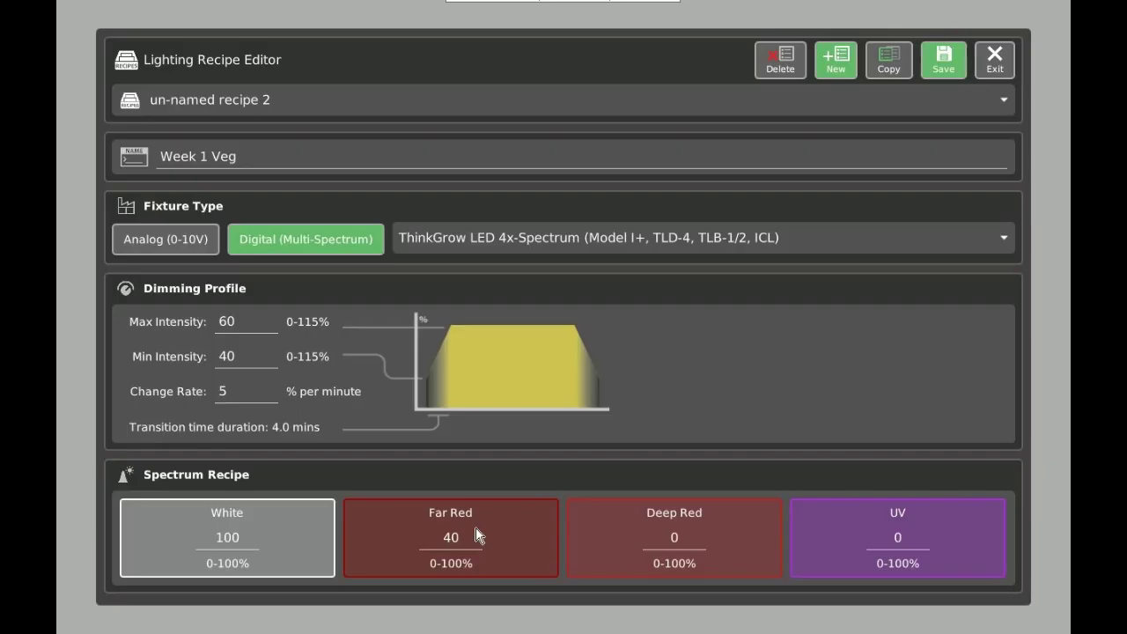
# Set the recipe's Deep Red channel to 30%
pyautogui.click(666, 539)
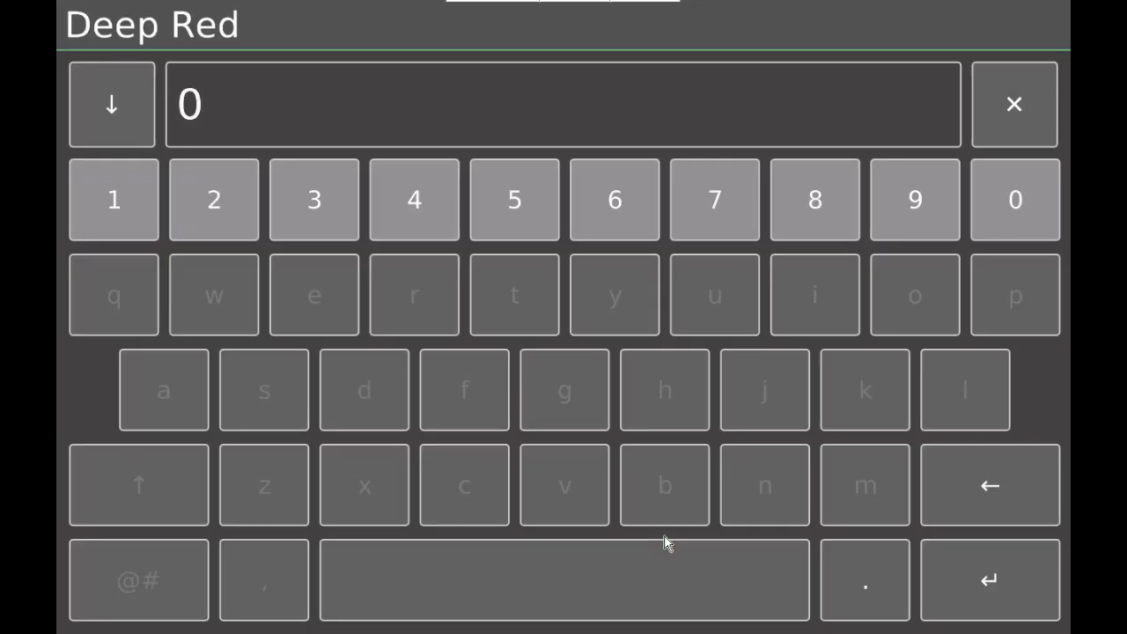
pyautogui.press('BackSpace')
pyautogui.write('30')
pyautogui.press('Return')
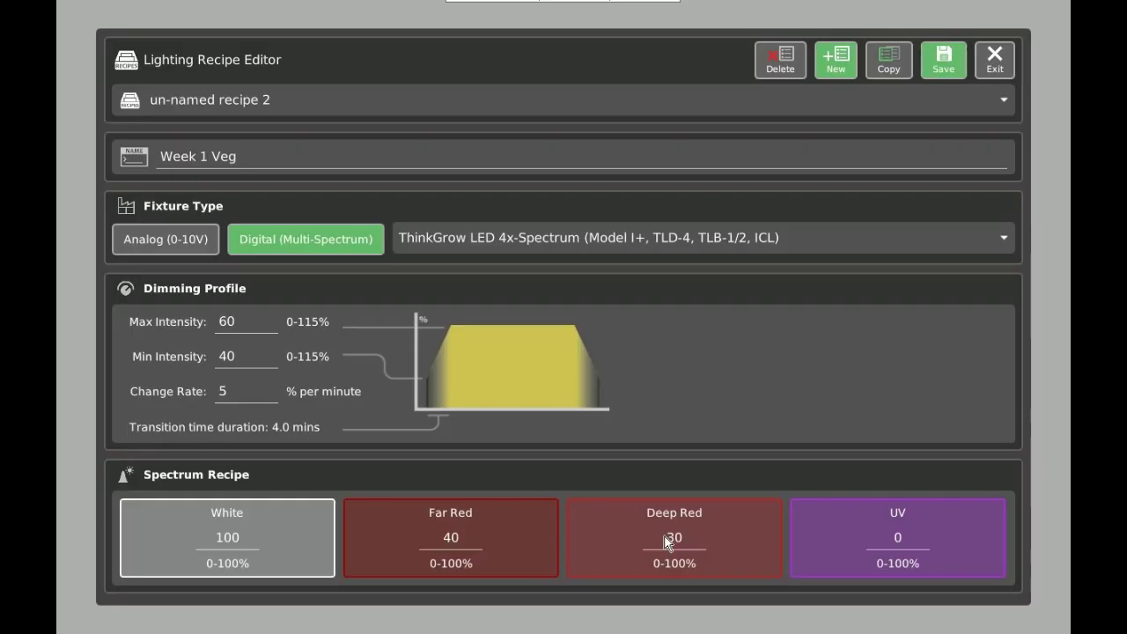
# Set the Week 1 Veg recipe's UV channel to 10%, then save the recipe and exit the editor
pyautogui.click(898, 539)
pyautogui.press('BackSpace')
pyautogui.write('10')
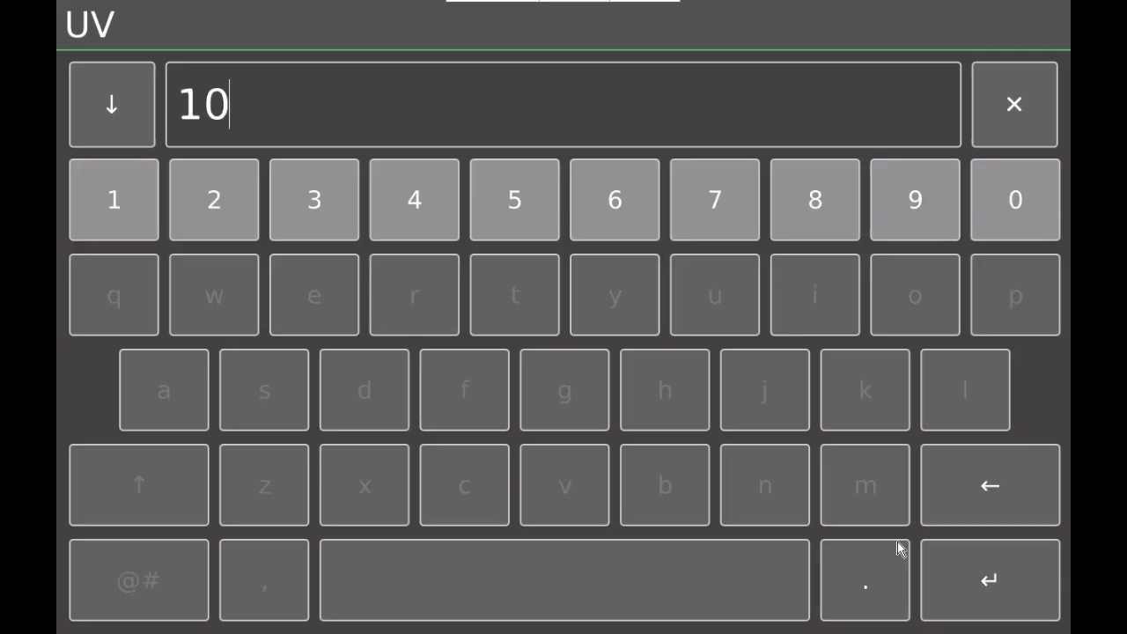
pyautogui.press('Return')
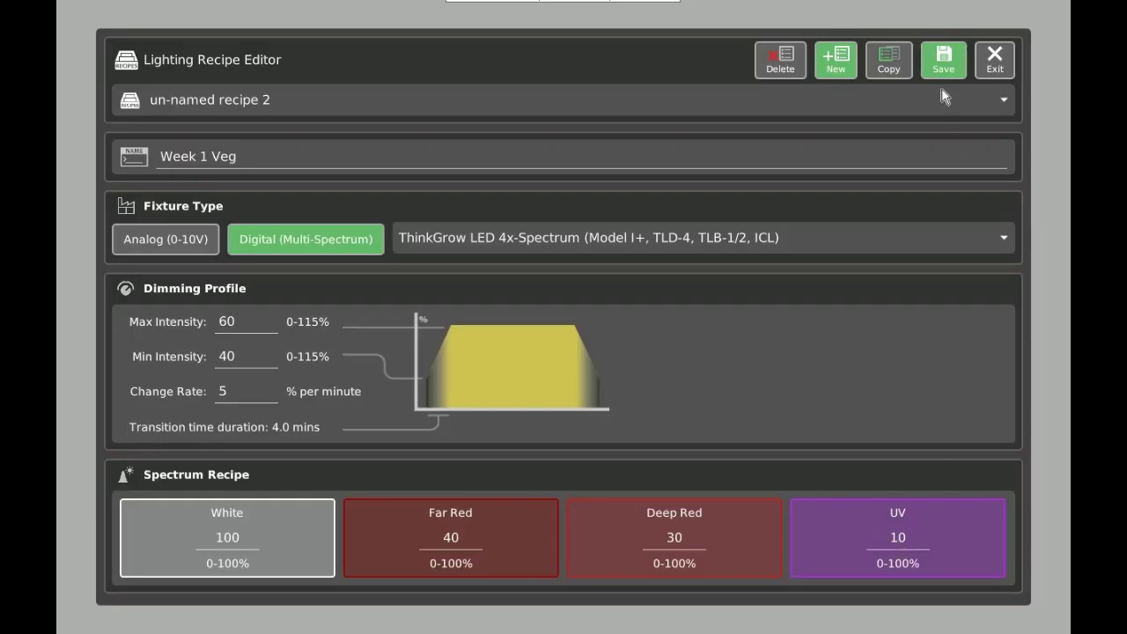
pyautogui.click(934, 60)
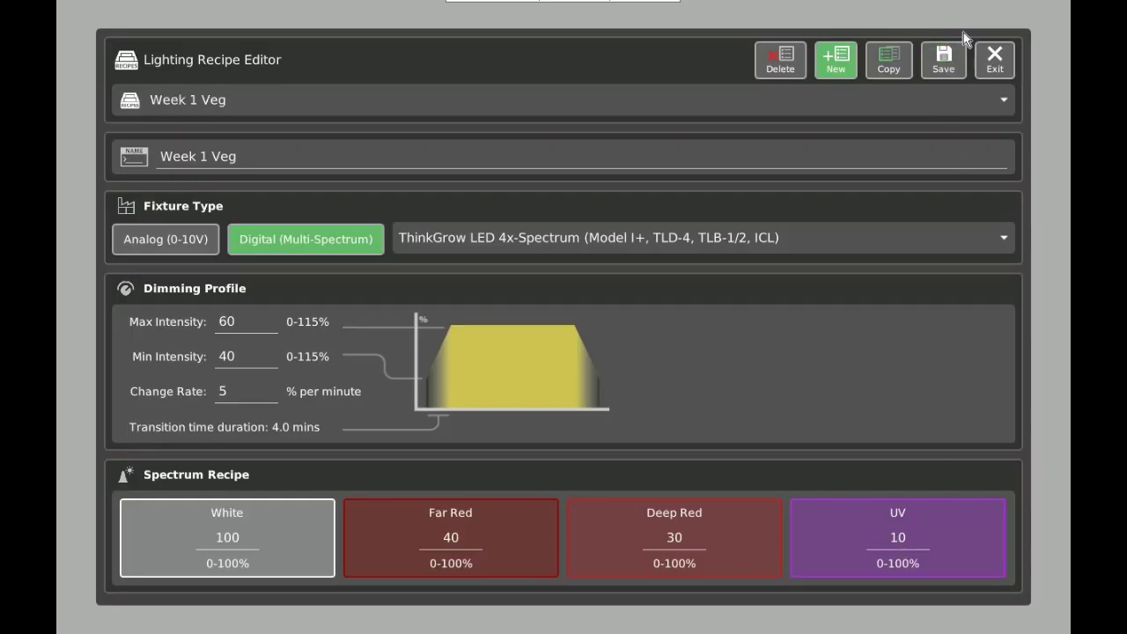
pyautogui.click(996, 63)
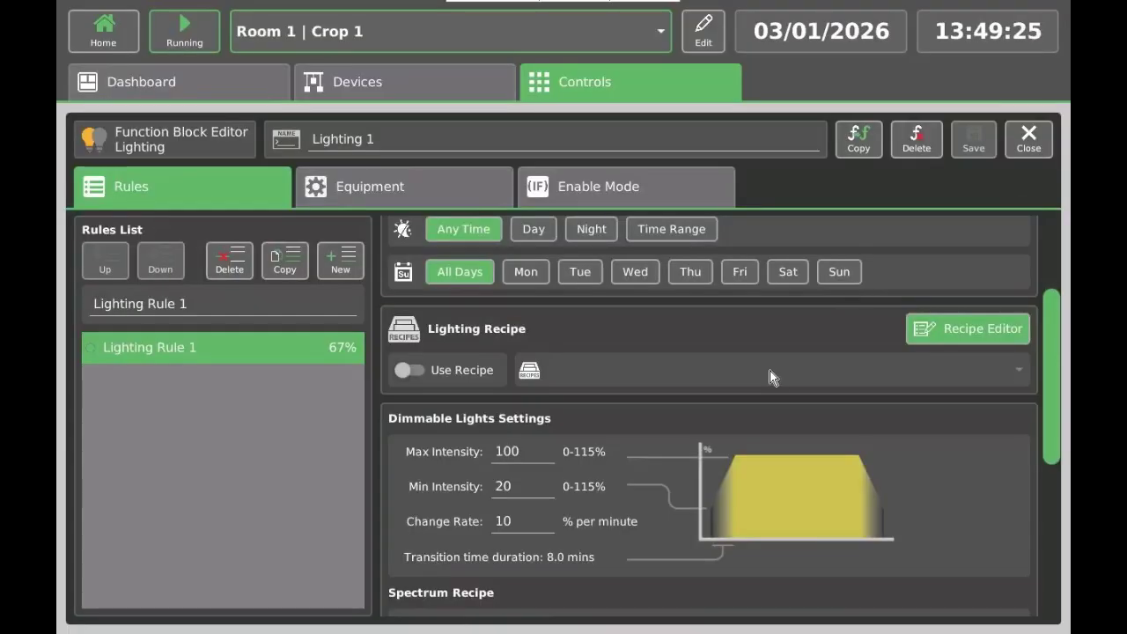
# Enable recipe use for Lighting Rule 1 and assign the Week 1 Veg recipe, reviewing the dimming and spectrum settings it applies
pyautogui.click(440, 379)
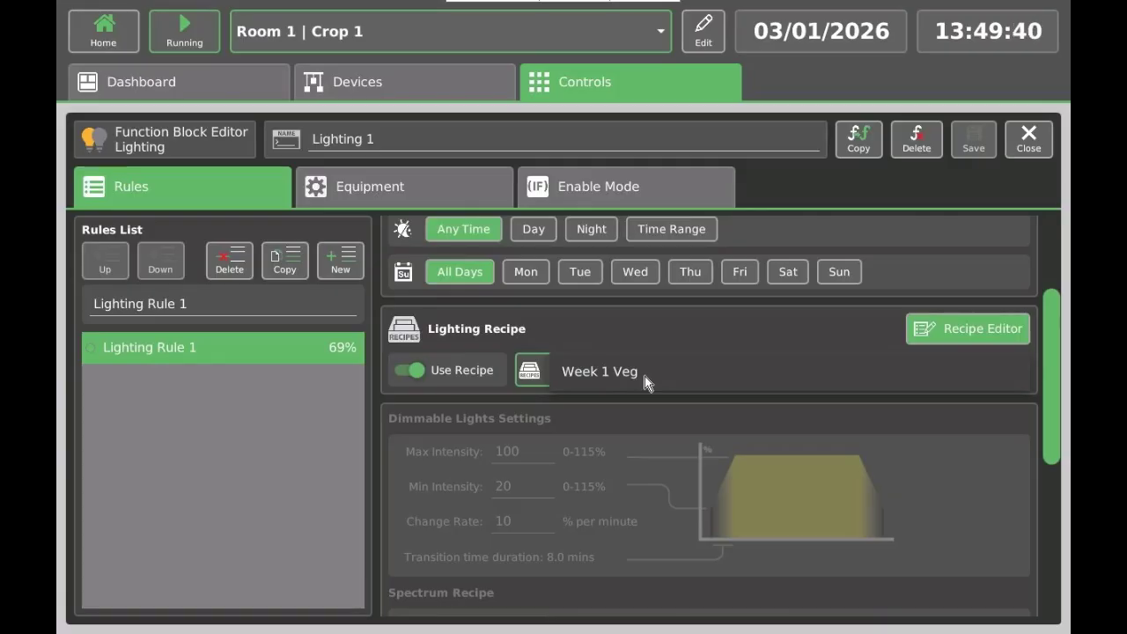
pyautogui.click(645, 376)
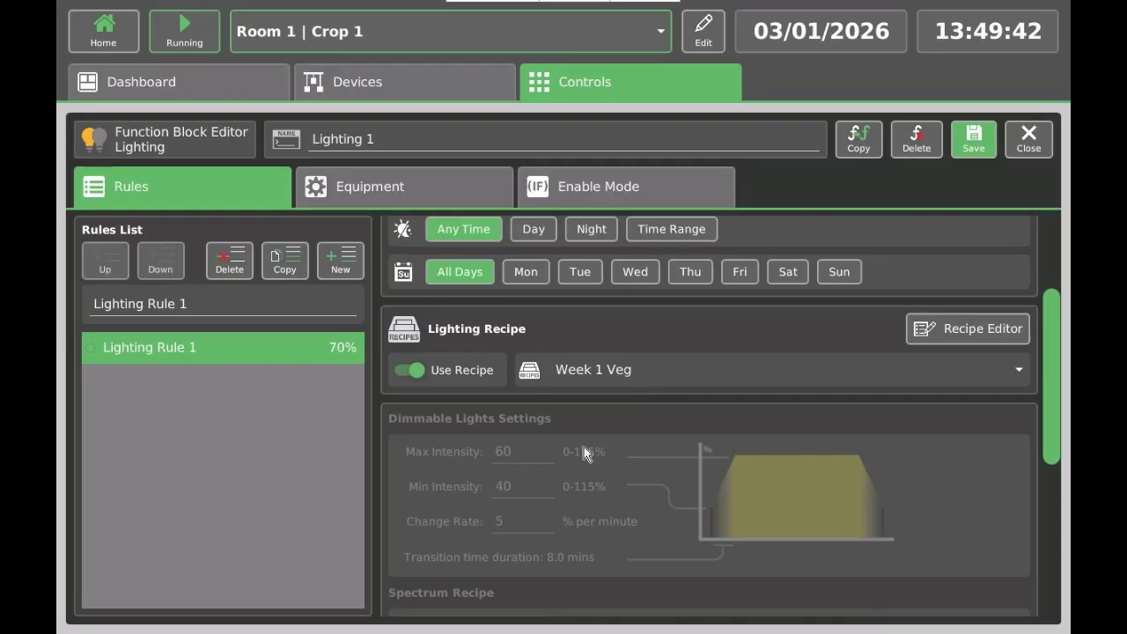
pyautogui.scroll(-3, 508, 476)
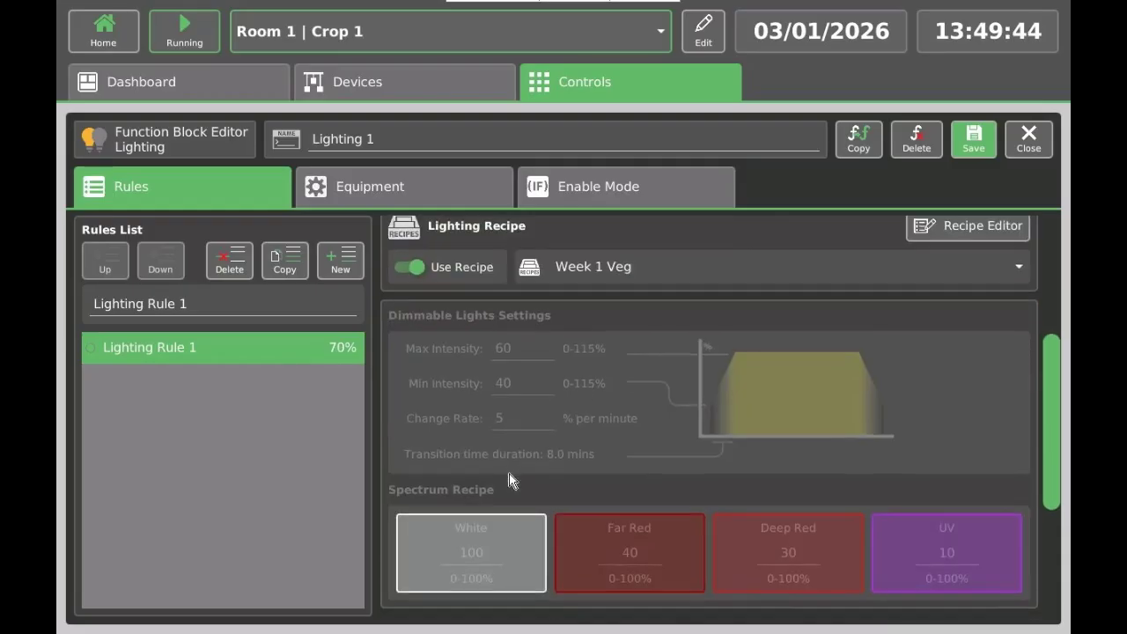
pyautogui.scroll(-3, 510, 484)
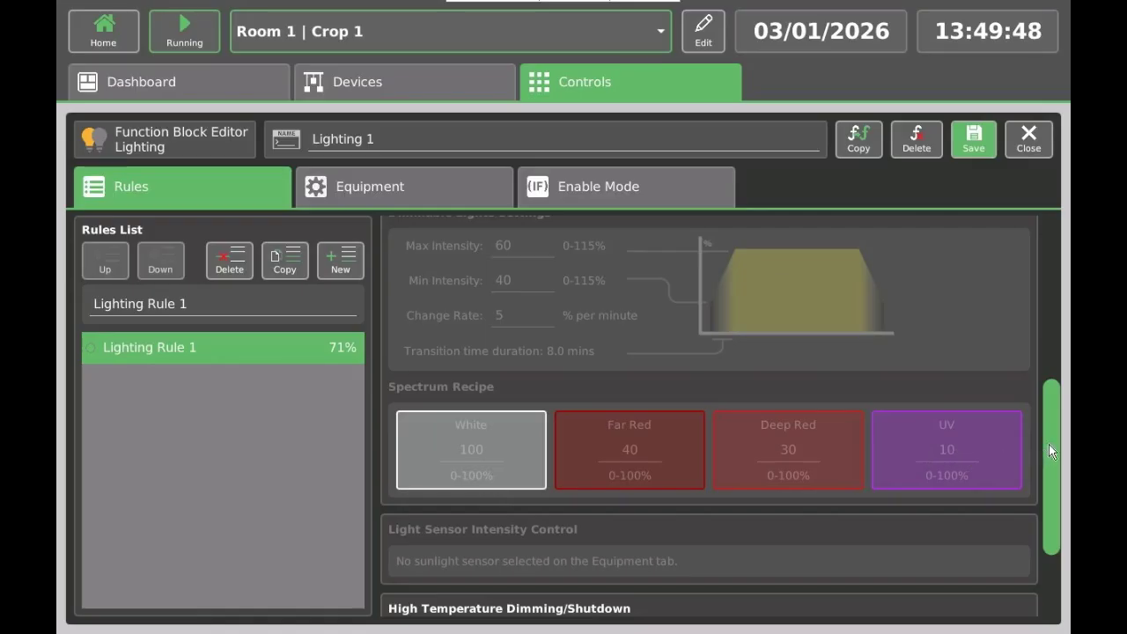
pyautogui.moveTo(1052, 453); pyautogui.dragTo(1051, 405)
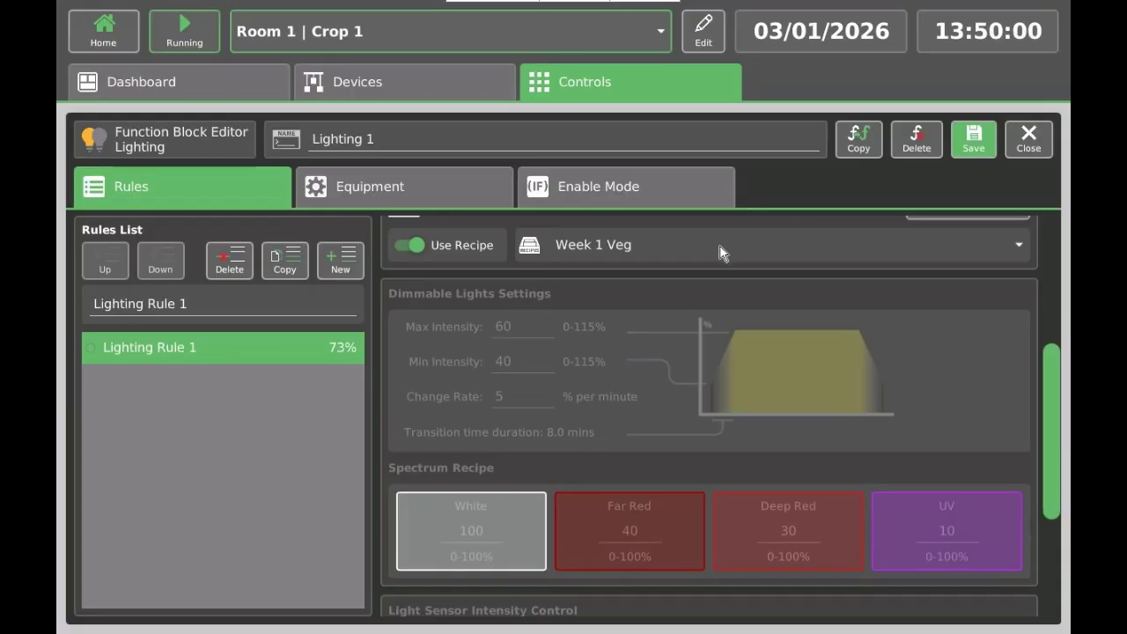
# Check the sunrise and sunset times of each growth phase in Room 1's grow schedule and return to the lighting rule
pyautogui.moveTo(1057, 427); pyautogui.dragTo(1058, 346)
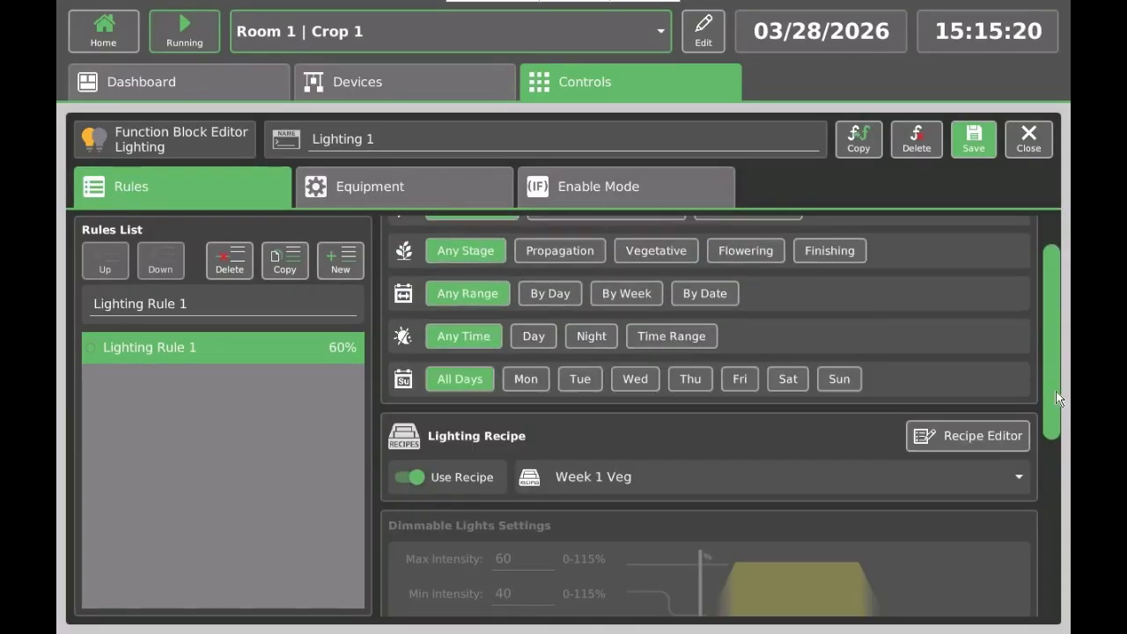
pyautogui.scroll(2, 1058, 346)
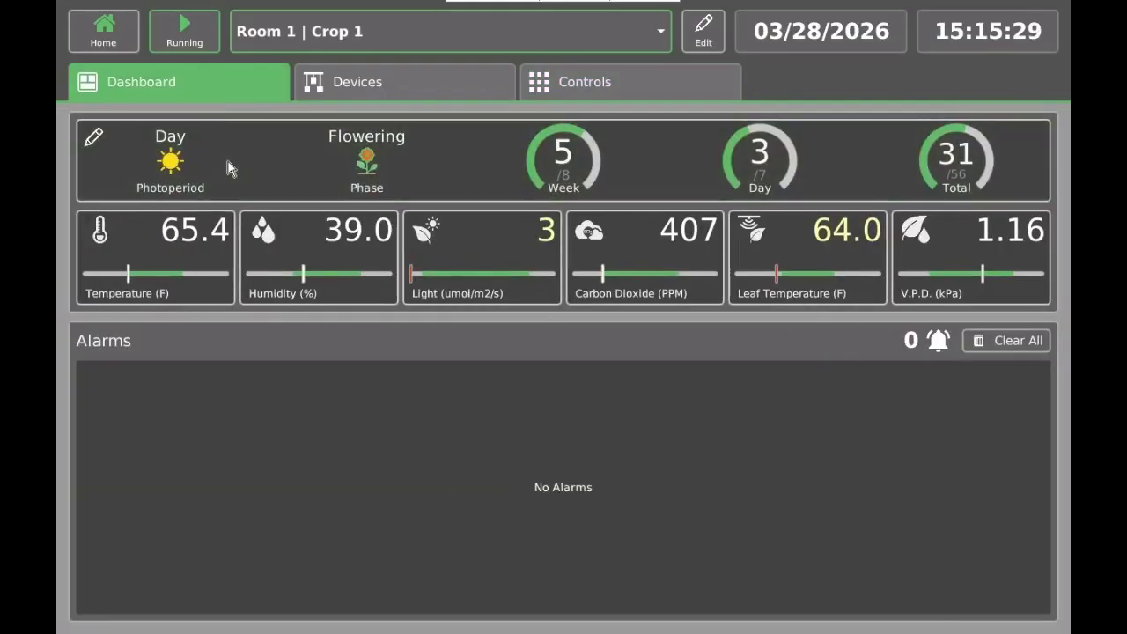
pyautogui.click(228, 167)
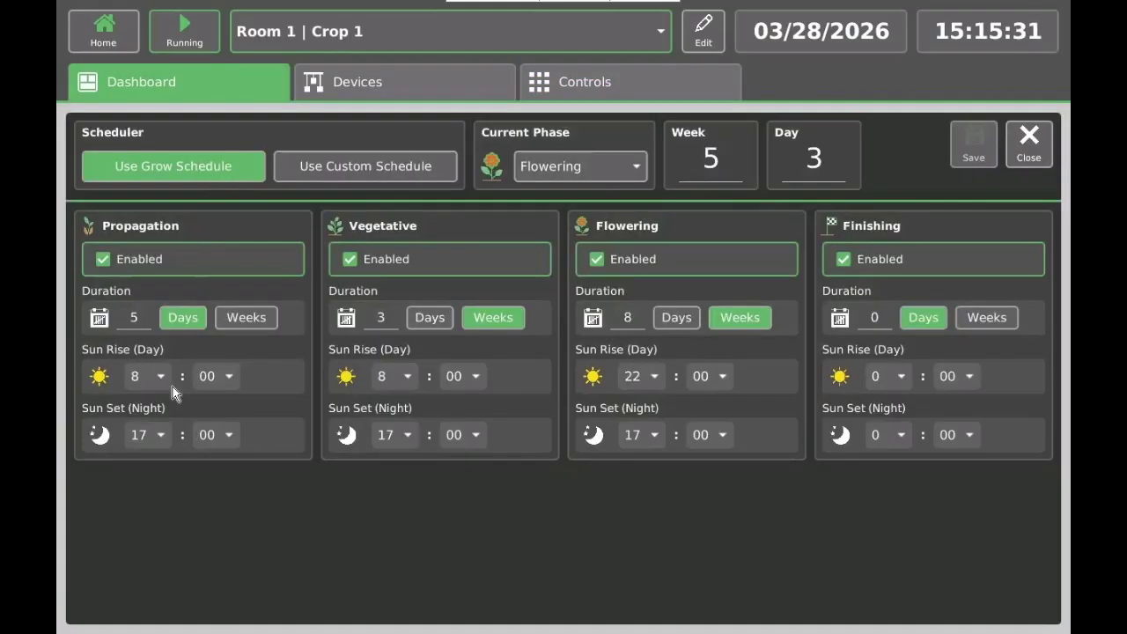
pyautogui.click(561, 93)
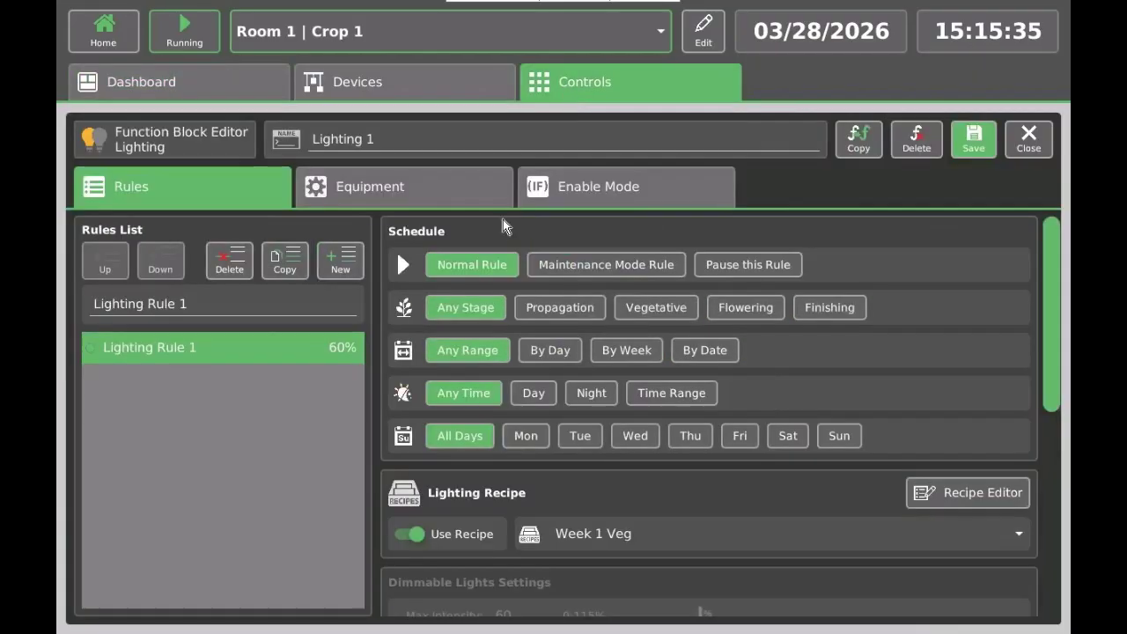
# Restrict Lighting Rule 1 to a time range starting at 8:00 and stopping at 19:00
pyautogui.click(537, 393)
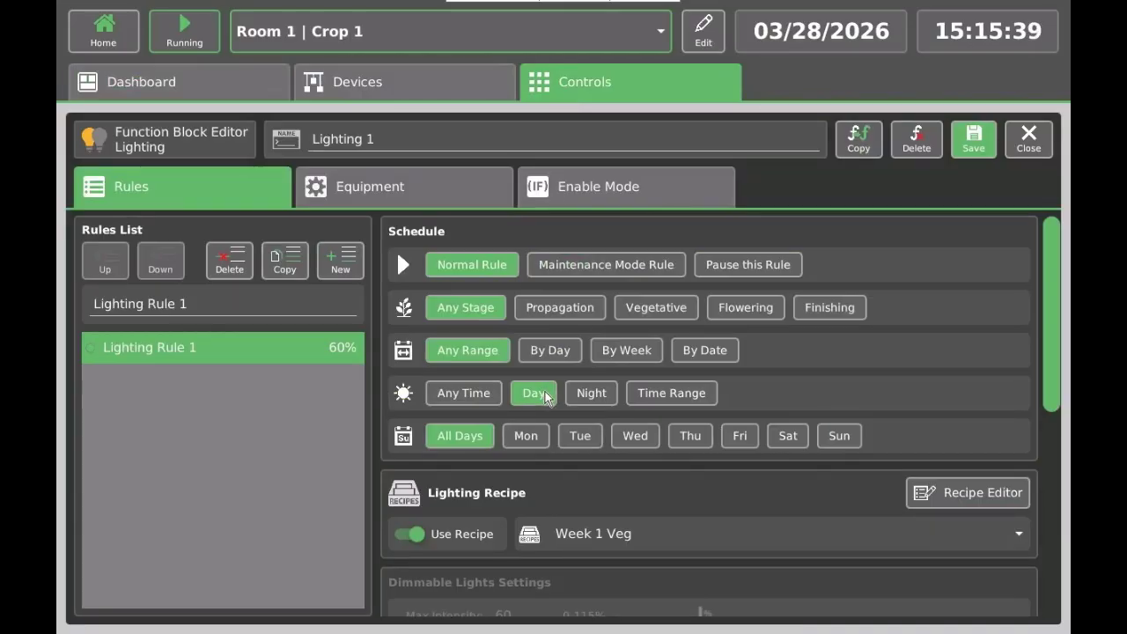
pyautogui.click(669, 396)
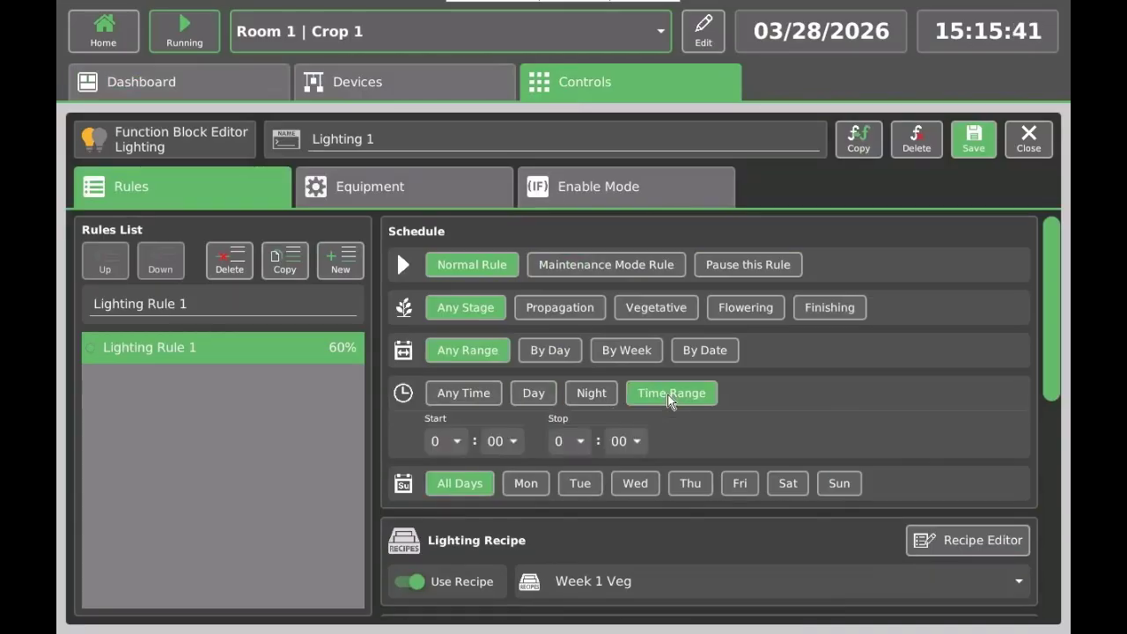
pyautogui.click(447, 443)
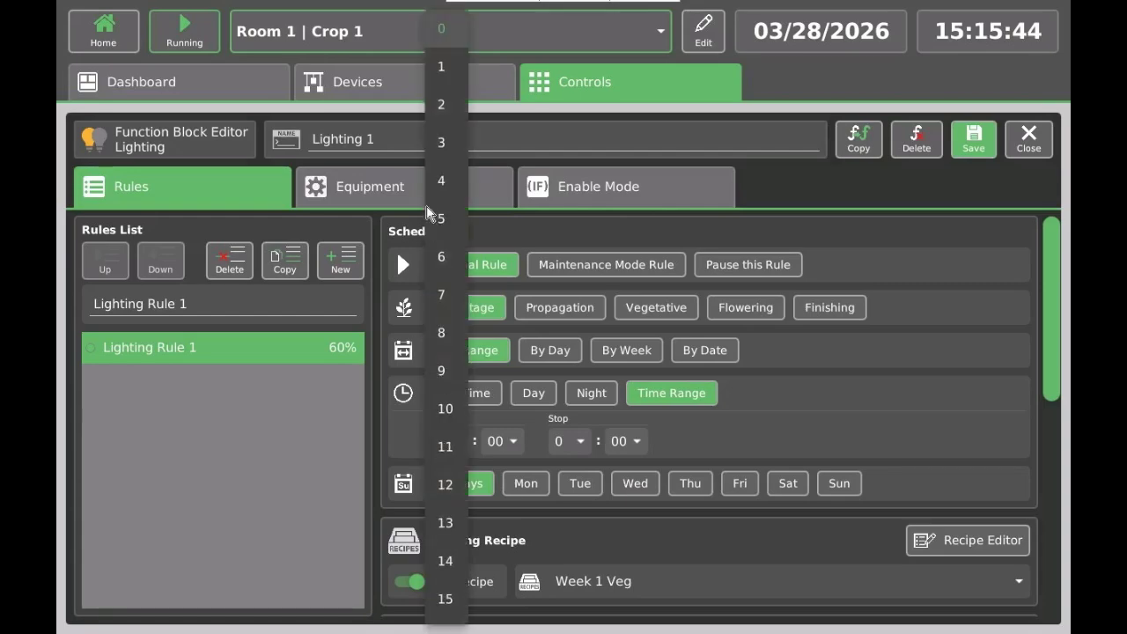
pyautogui.click(448, 342)
pyautogui.click(580, 449)
pyautogui.scroll(-3, 580, 446)
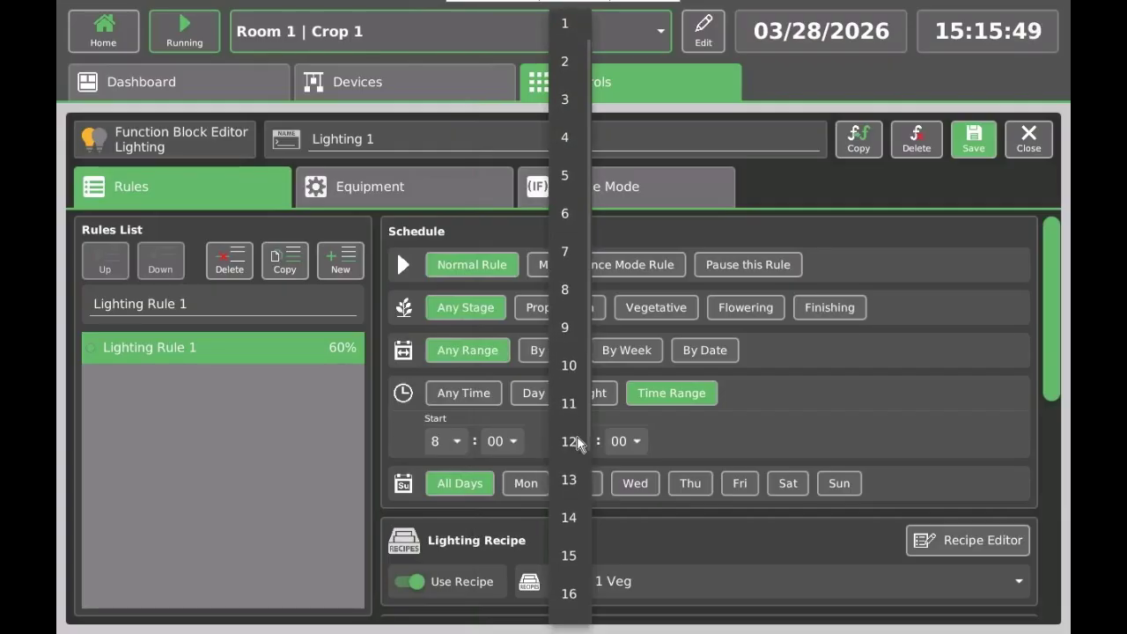
pyautogui.scroll(1, 579, 445)
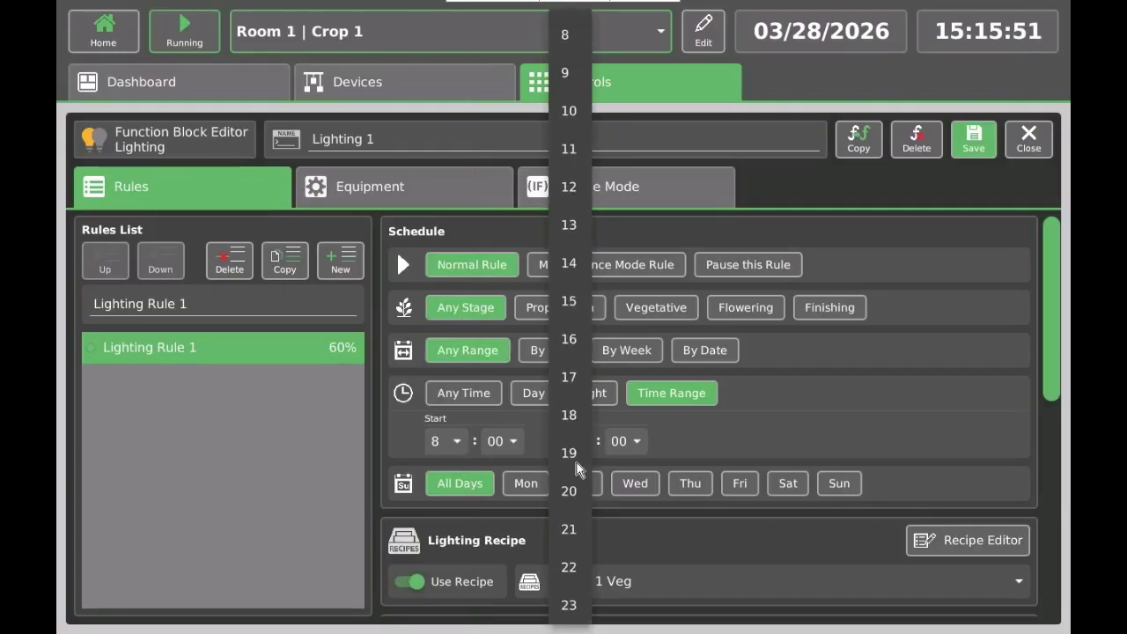
pyautogui.click(570, 453)
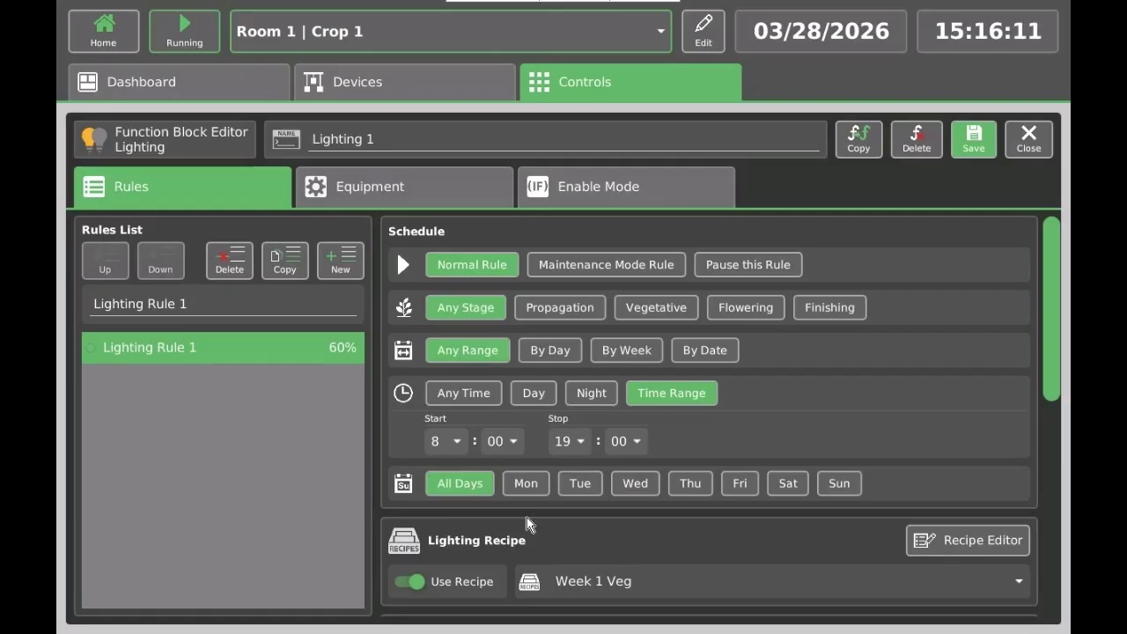
# Save the changes to the Lighting 1 function block and close its editor
pyautogui.click(1032, 139)
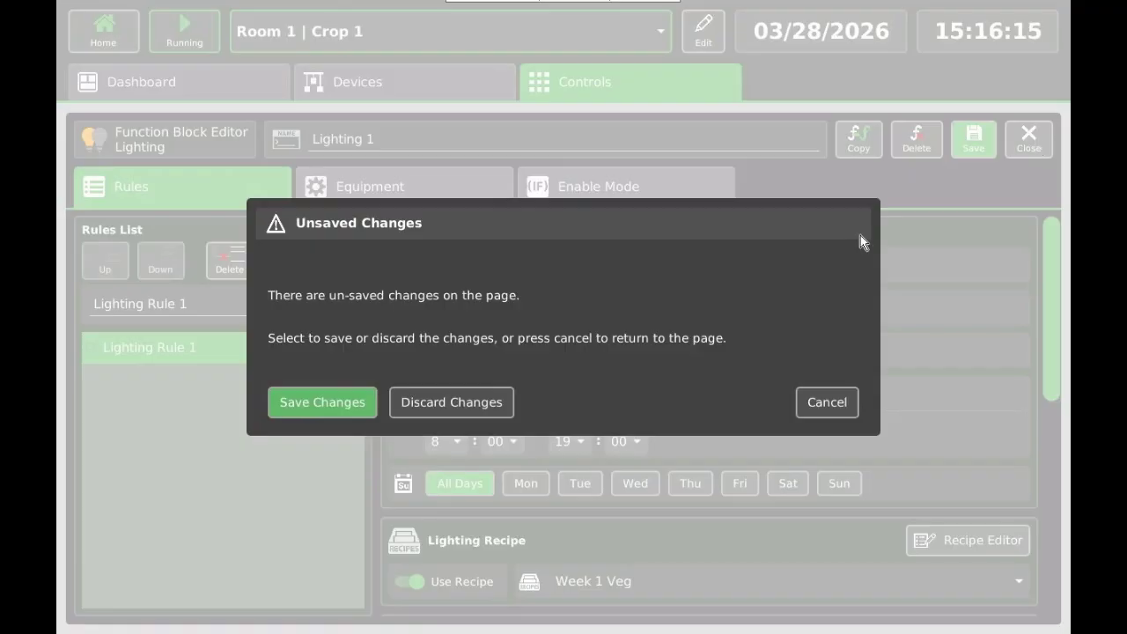
pyautogui.click(331, 401)
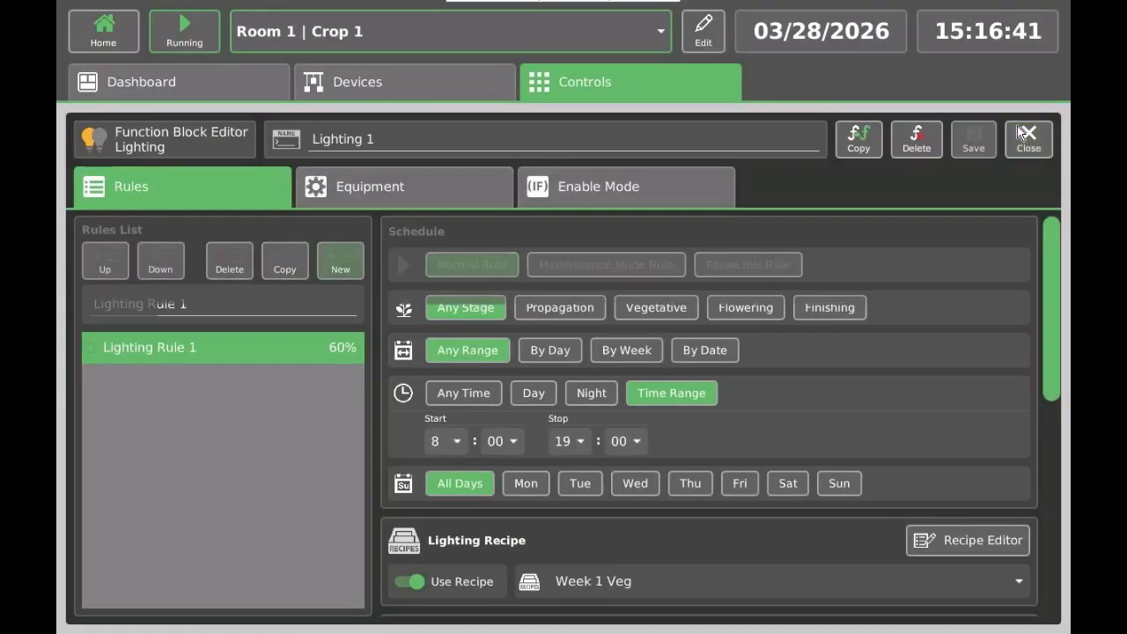
pyautogui.click(1022, 133)
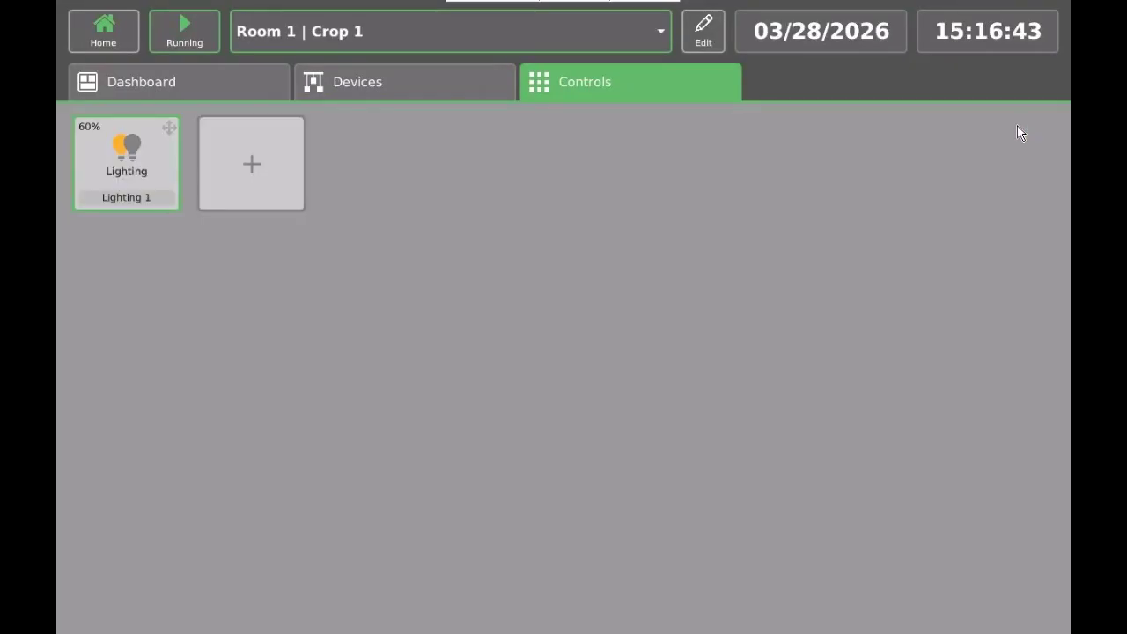